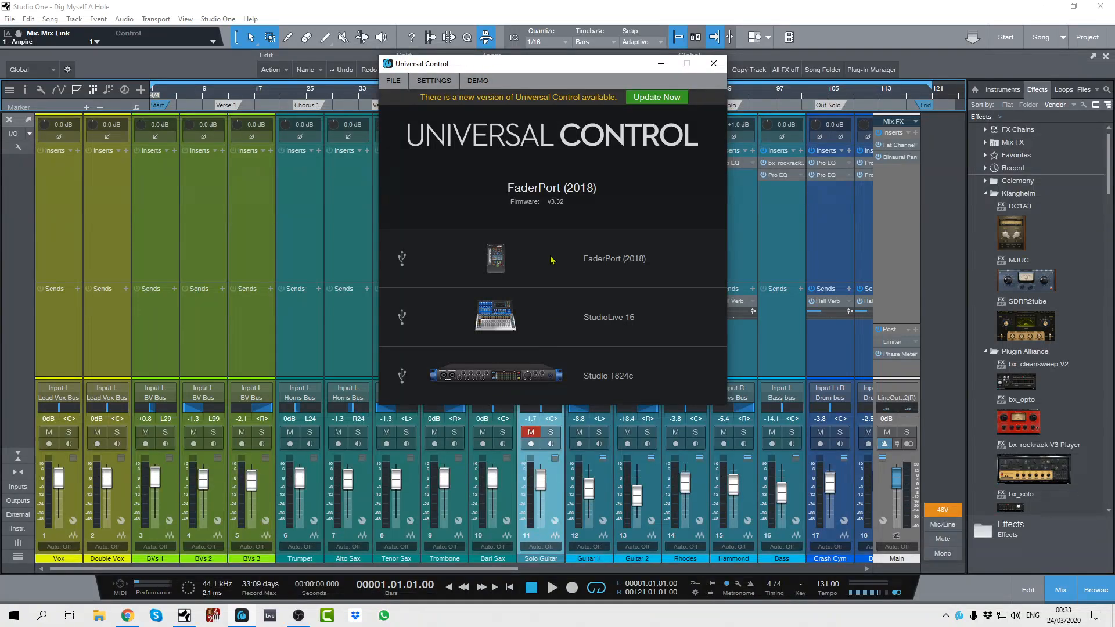
# - View the Studio 1824c mixer and device settings in Universal Control, then close Universal Control
pyautogui.moveTo(583, 60); pyautogui.dragTo(629, 151)
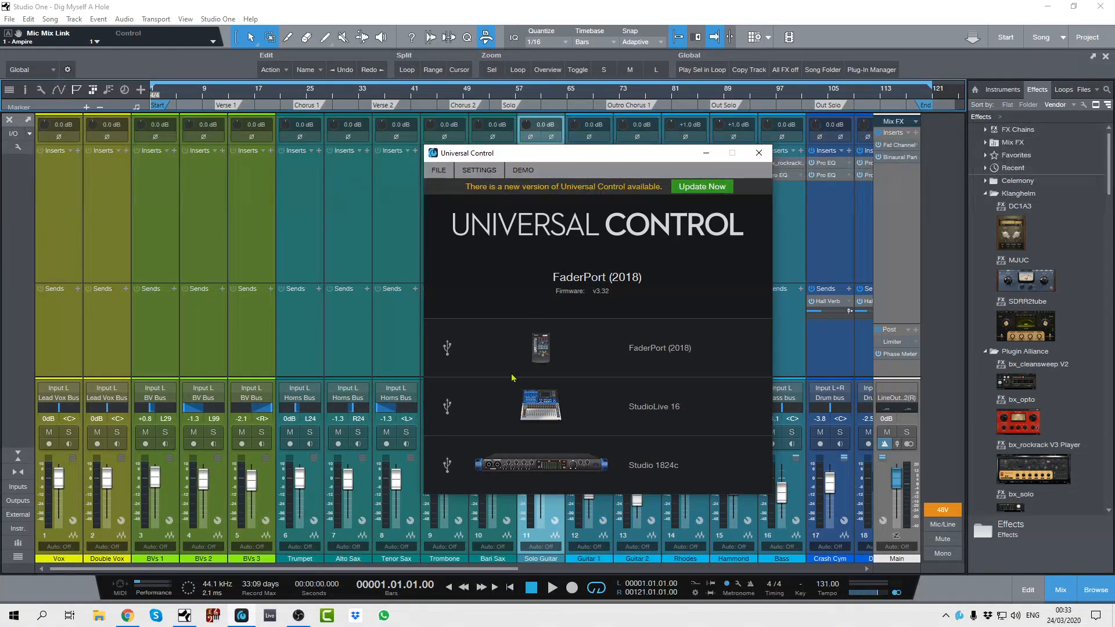
pyautogui.doubleClick(577, 468)
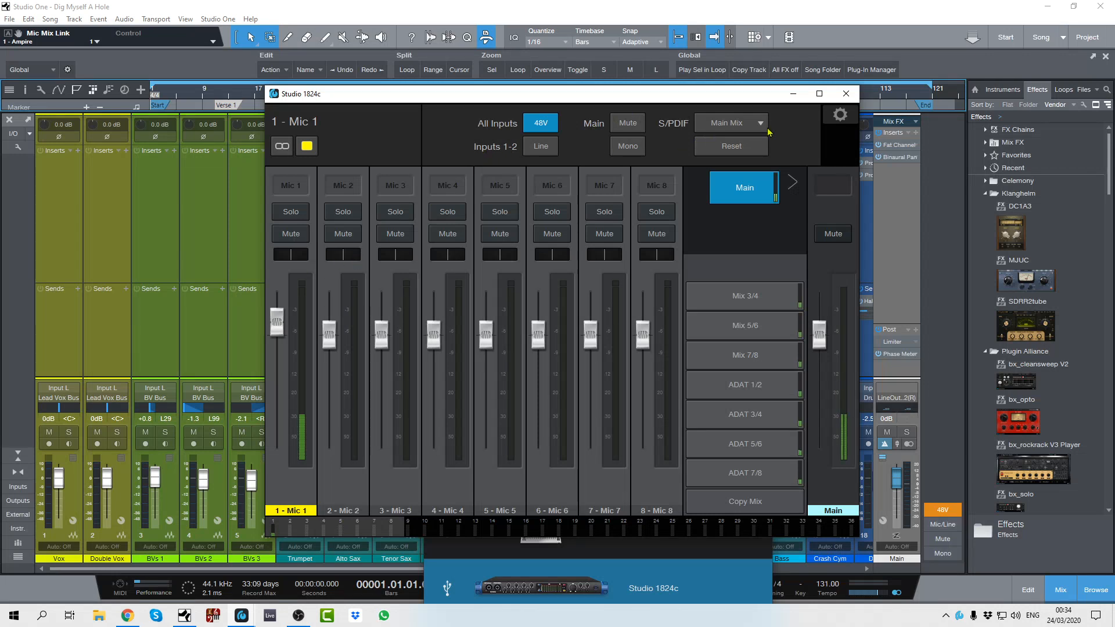
pyautogui.click(844, 95)
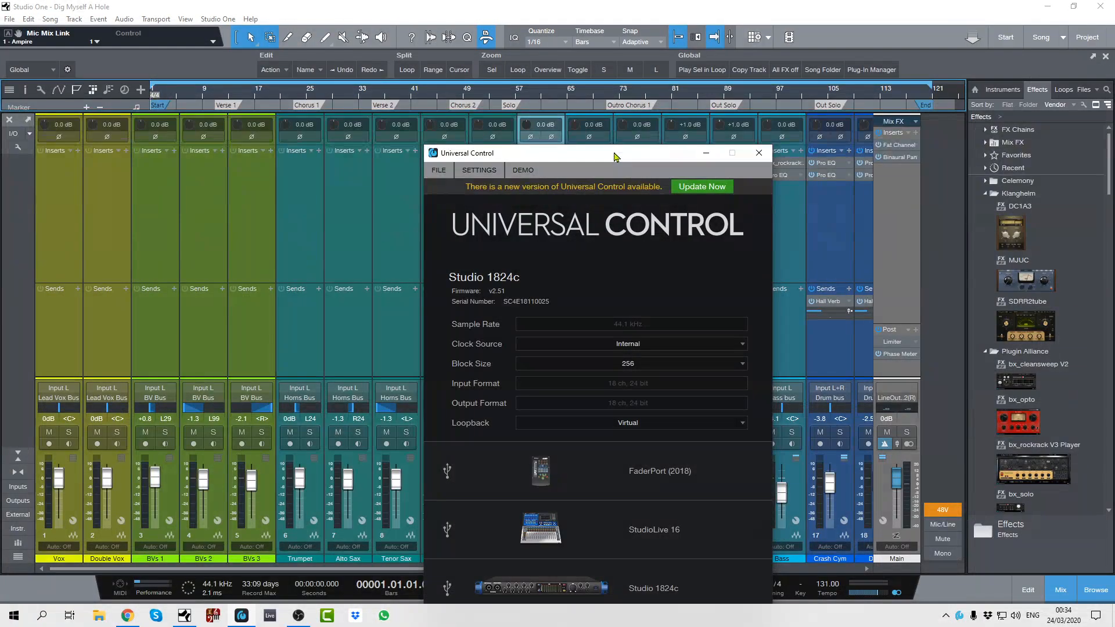
pyautogui.moveTo(614, 156); pyautogui.dragTo(612, 72)
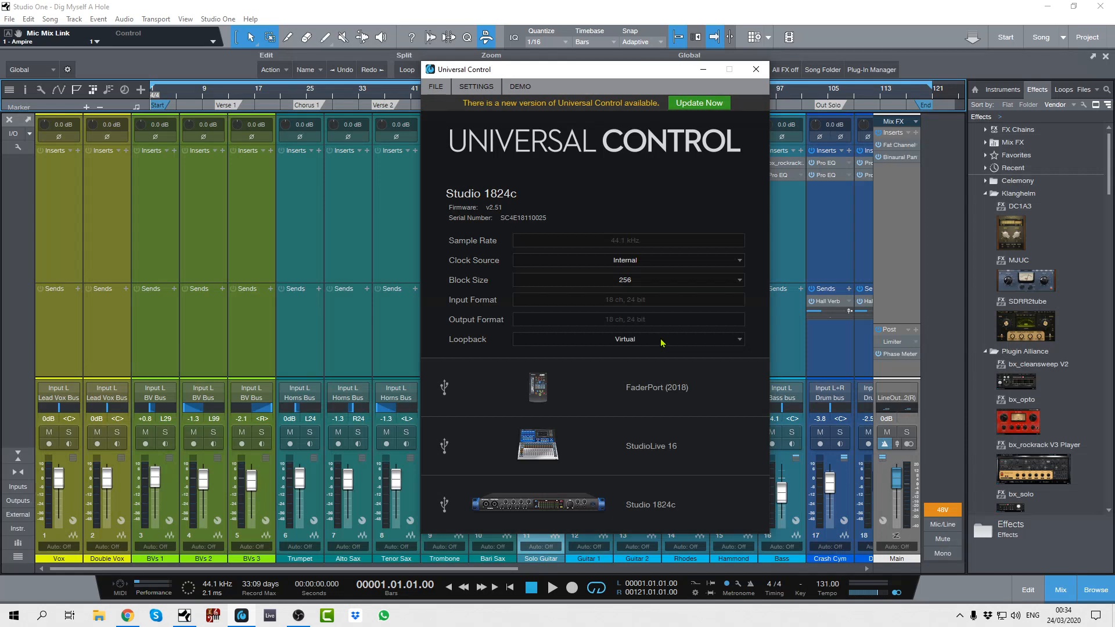
pyautogui.click(756, 70)
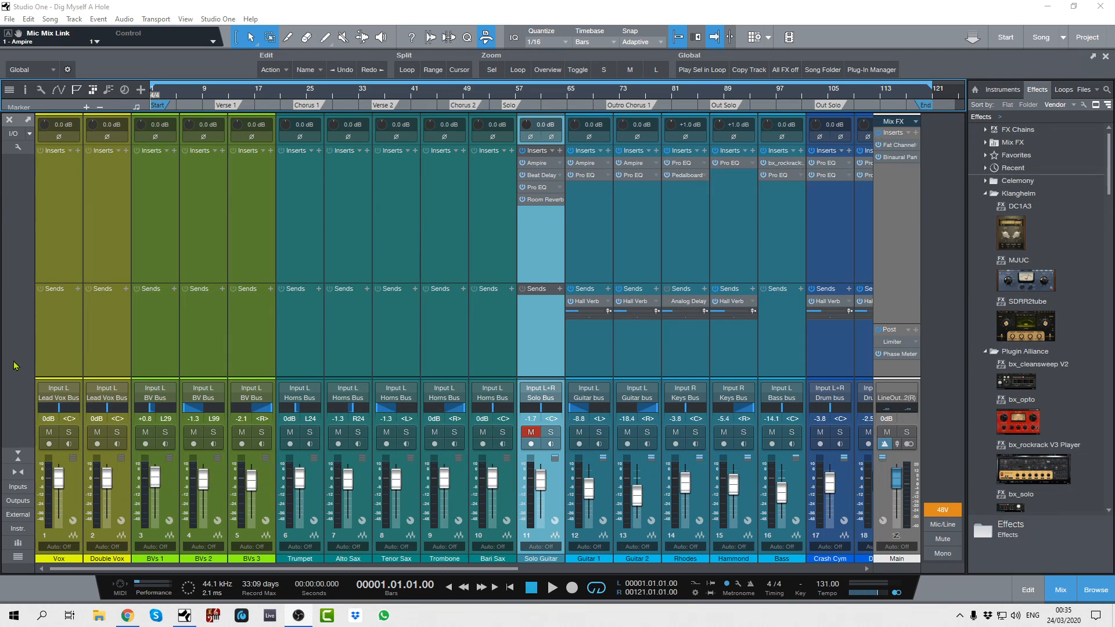
# - Show the input channels in the Studio One mixer and open the song's audio I/O setup
pyautogui.click(14, 487)
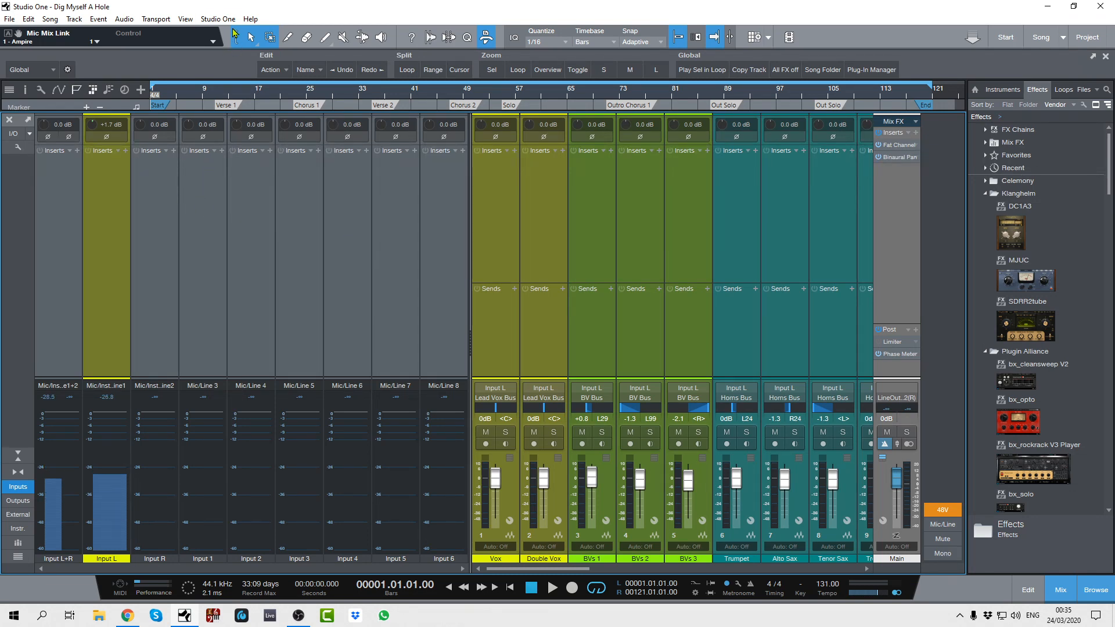
pyautogui.click(218, 19)
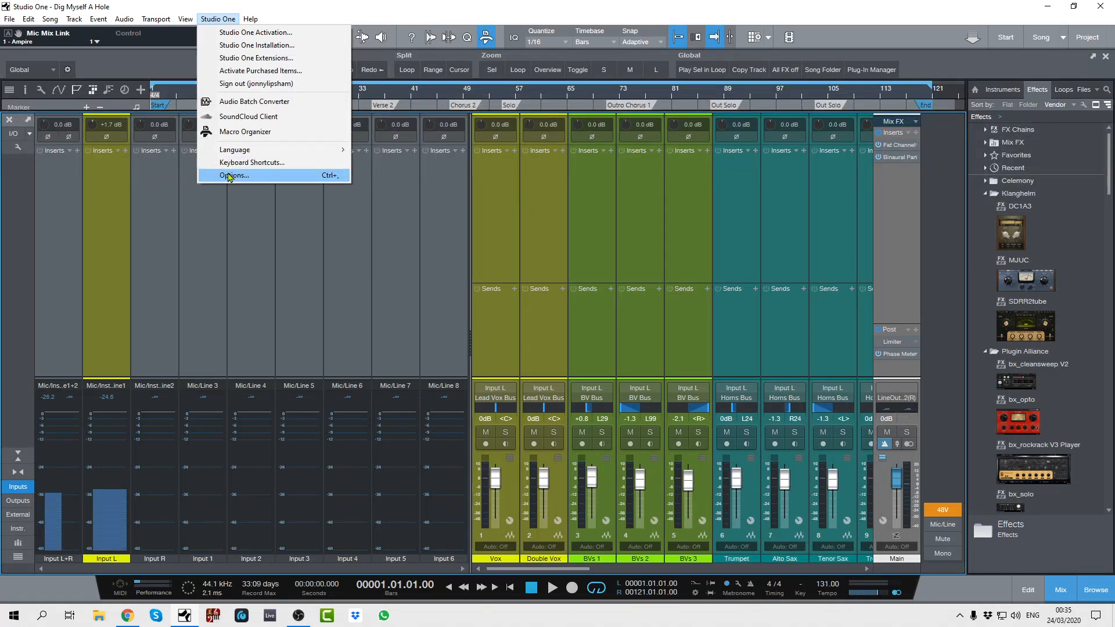
pyautogui.click(13, 137)
pyautogui.click(13, 136)
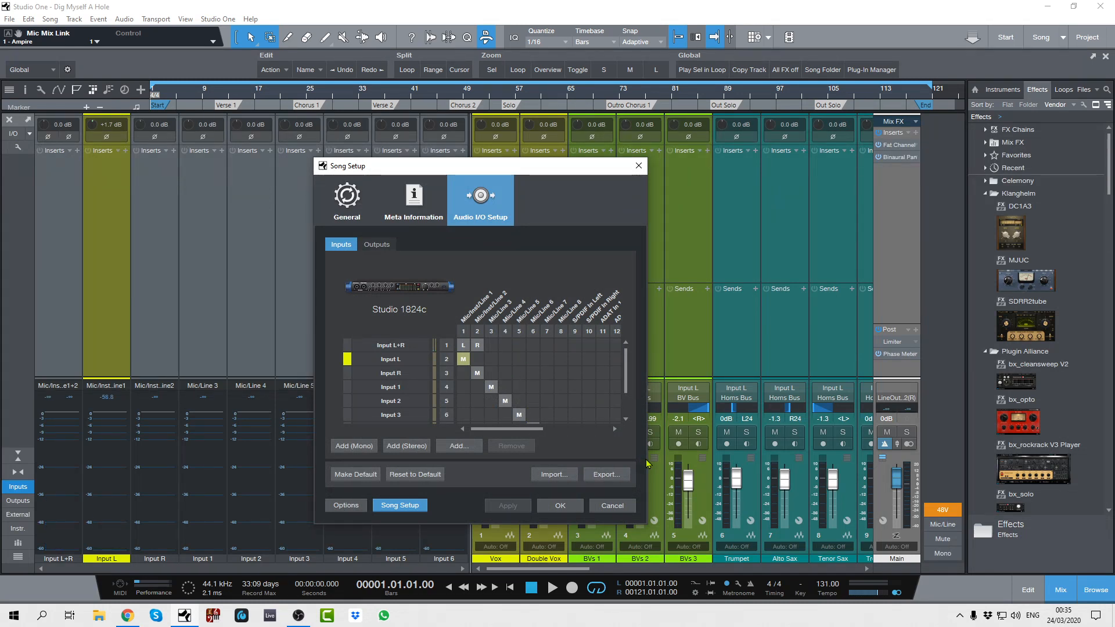
# - Examine the full Studio 1824c input routing matrix, including the virtual inputs, then cancel the setup and hide the input channels
pyautogui.moveTo(544, 431); pyautogui.dragTo(603, 431)
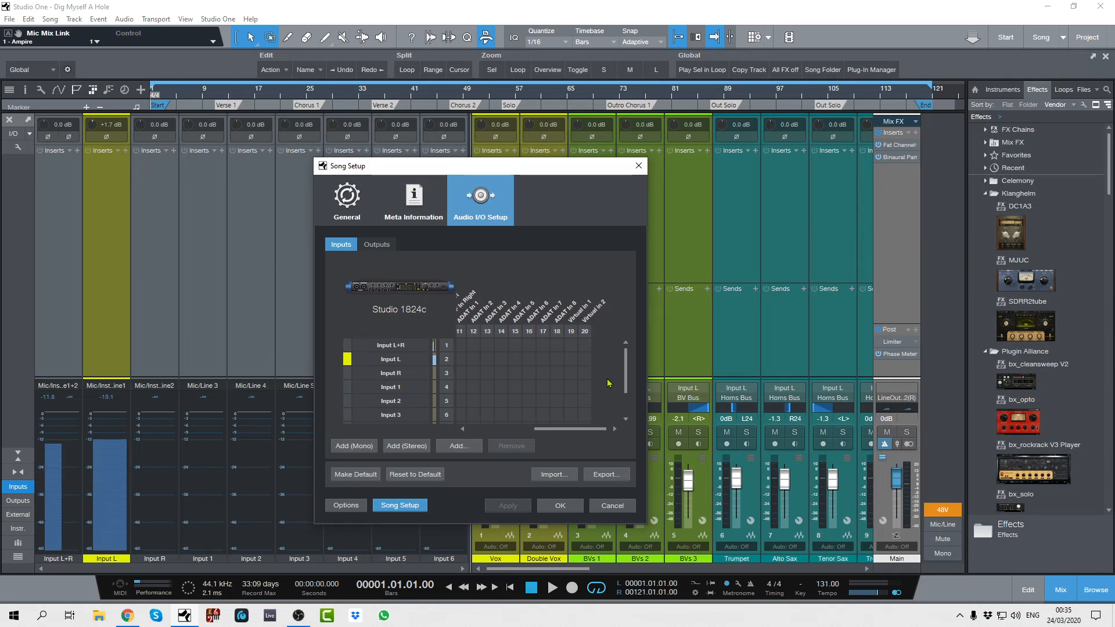
pyautogui.scroll(-1, 627, 399)
pyautogui.scroll(1, 627, 413)
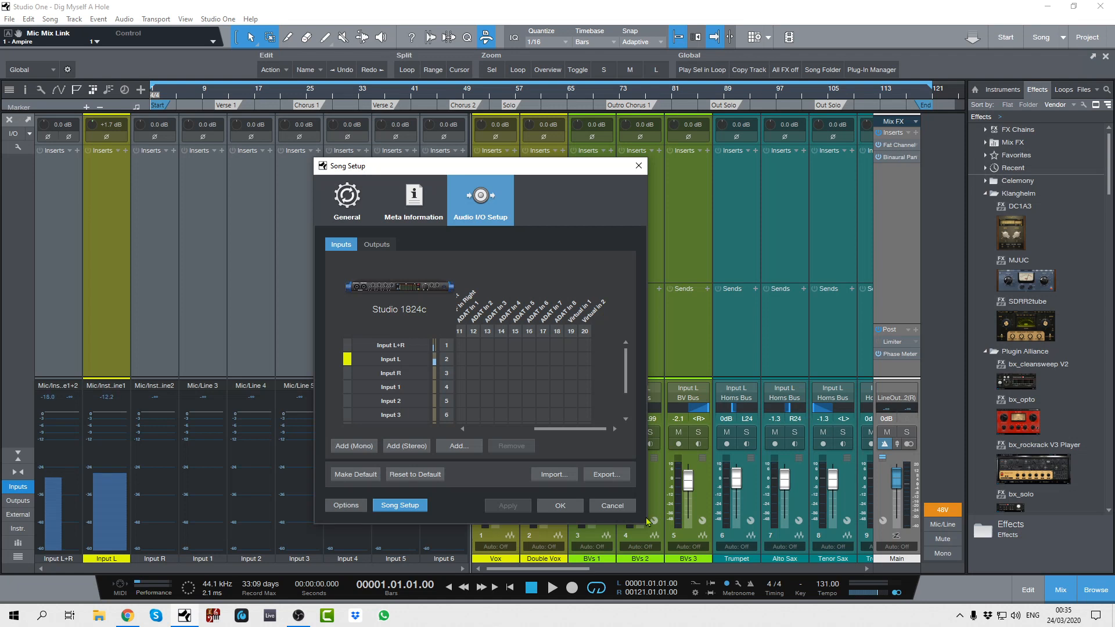
pyautogui.moveTo(649, 522); pyautogui.dragTo(845, 523)
pyautogui.scroll(-3, 758, 378)
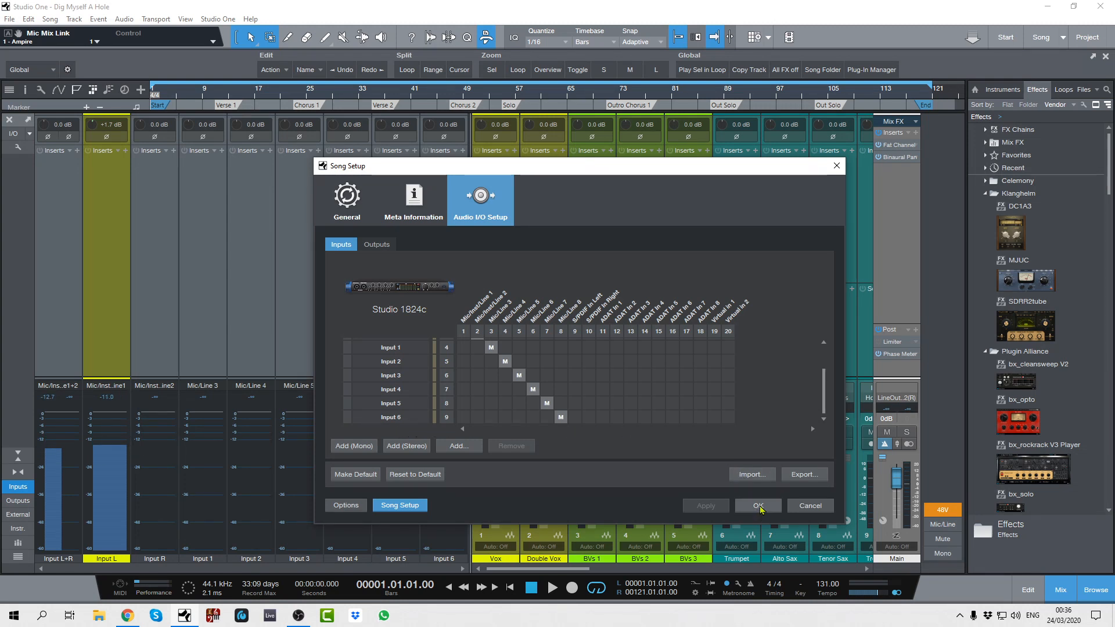
pyautogui.click(811, 506)
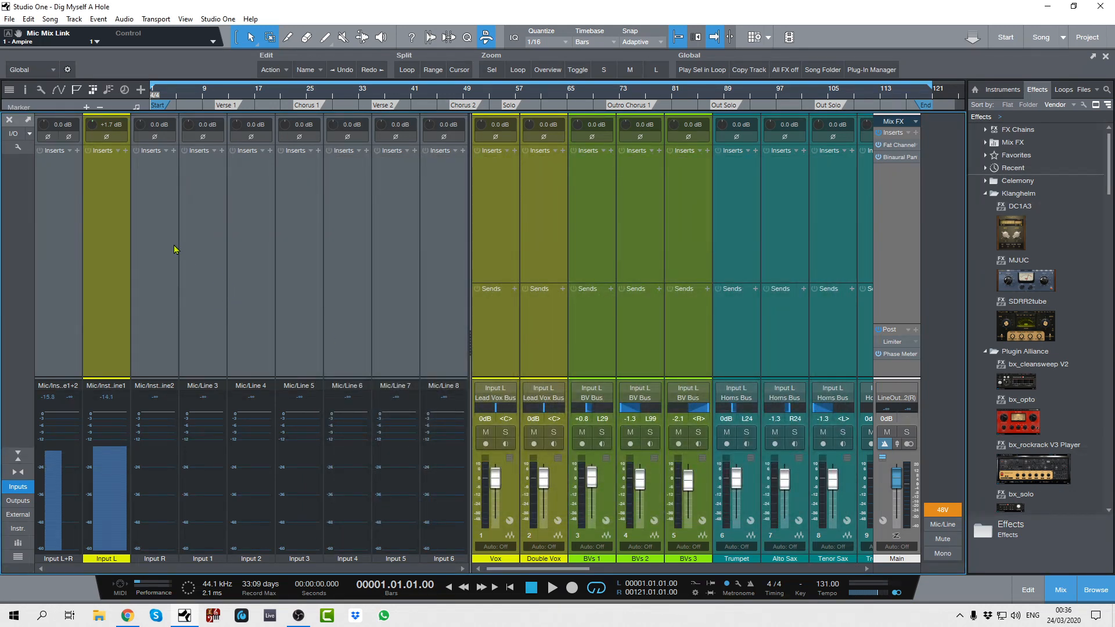
pyautogui.click(18, 487)
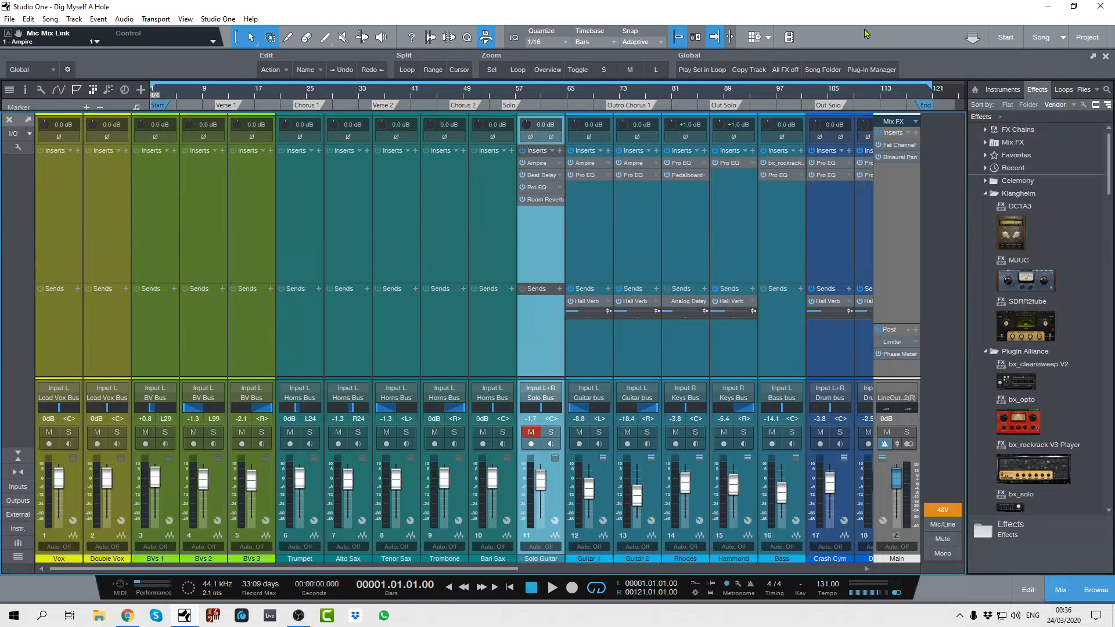
# - Open the recent song Songwriting Simplified and turn off input monitoring on the Vox channel
pyautogui.click(1005, 38)
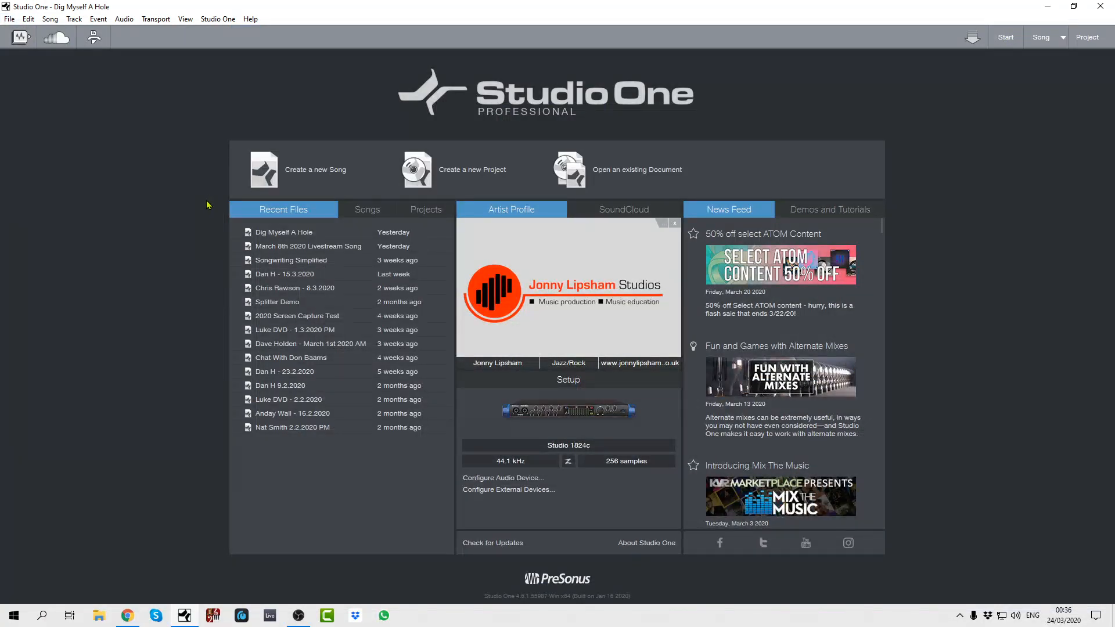
pyautogui.click(288, 260)
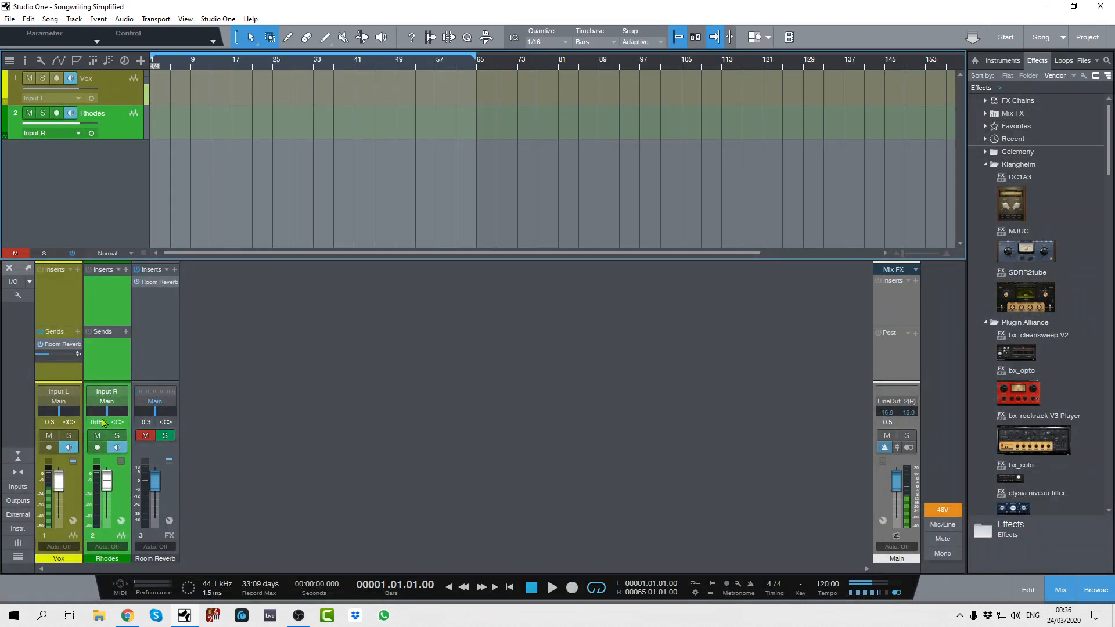
pyautogui.click(70, 448)
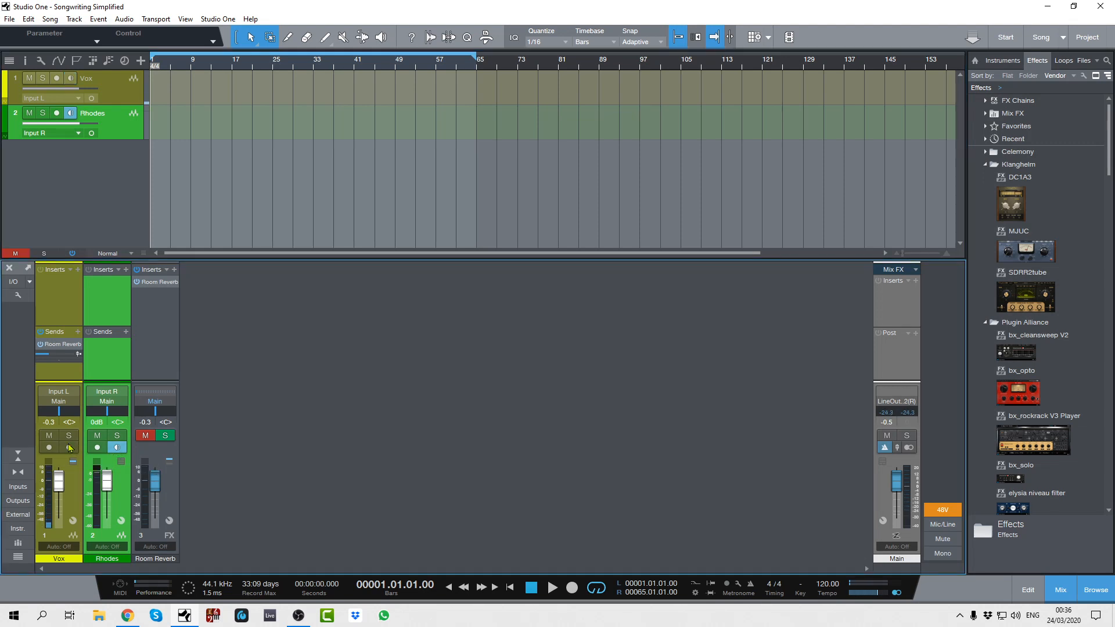
# - Show the input channels and examine the Virt Stereo input's routing in the song's audio I/O setup
pyautogui.click(18, 486)
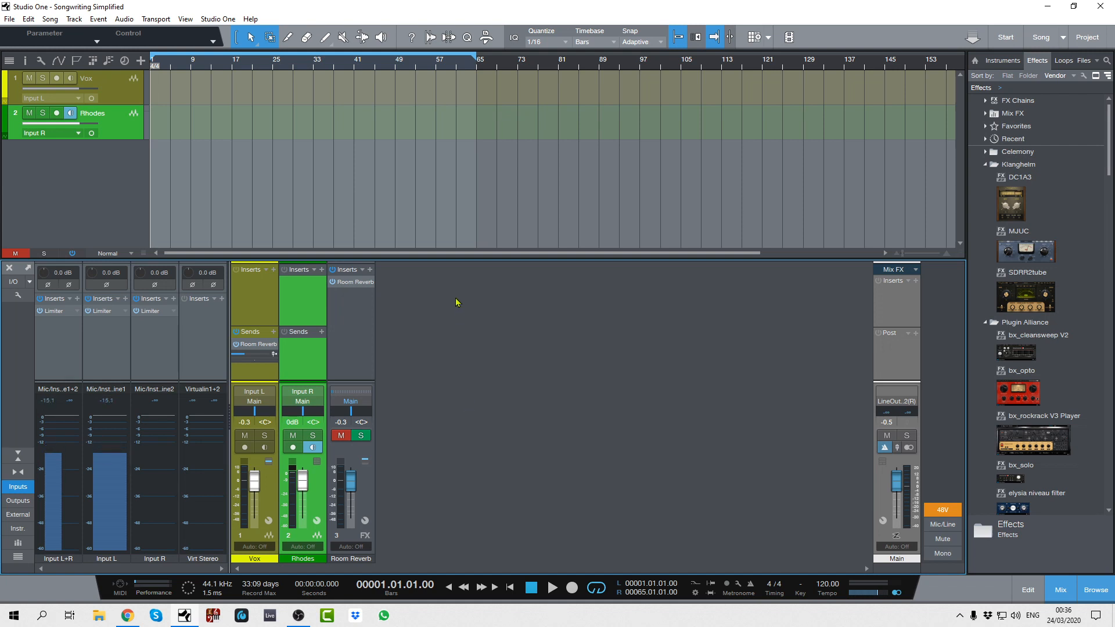
pyautogui.click(13, 283)
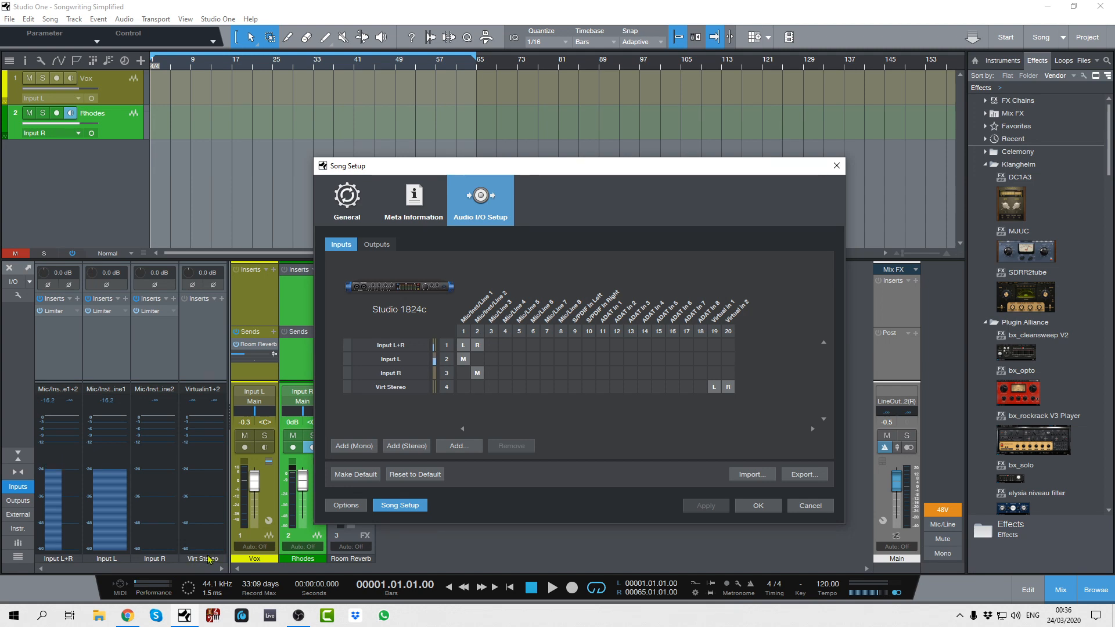
pyautogui.click(758, 506)
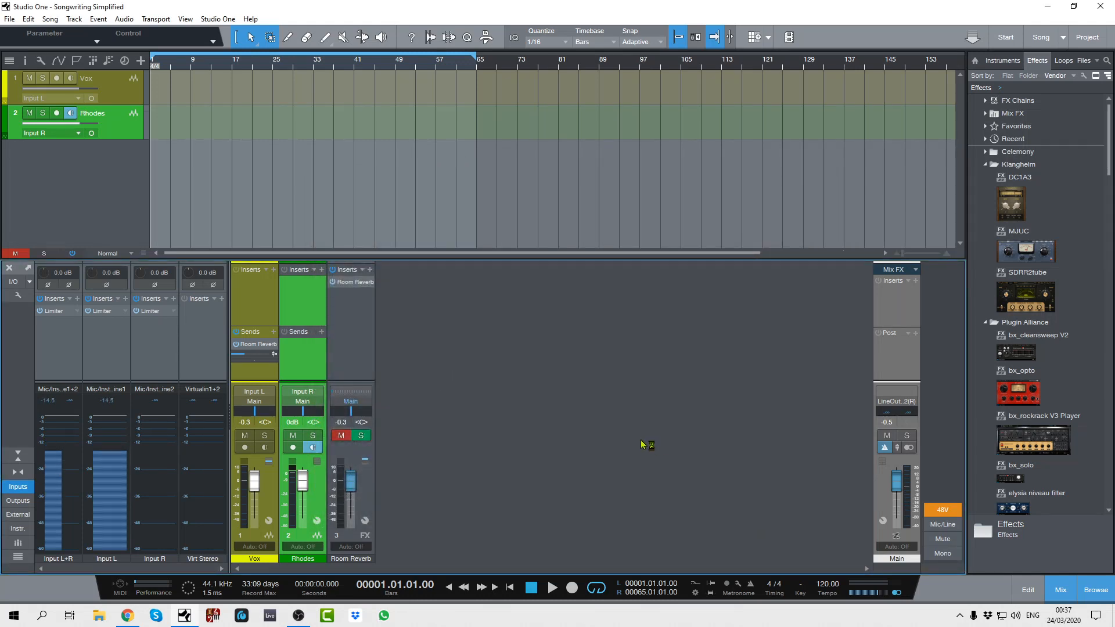
# - Switch Vox input monitoring on, off and on again while checking the Virt Stereo input meter
pyautogui.click(265, 447)
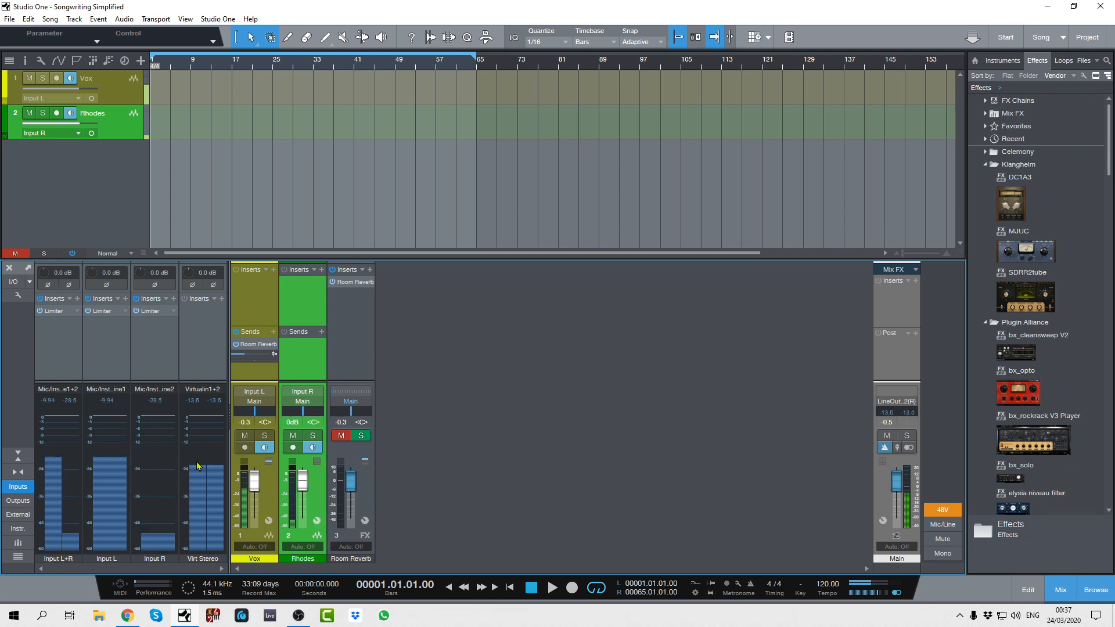
pyautogui.moveTo(209, 464)
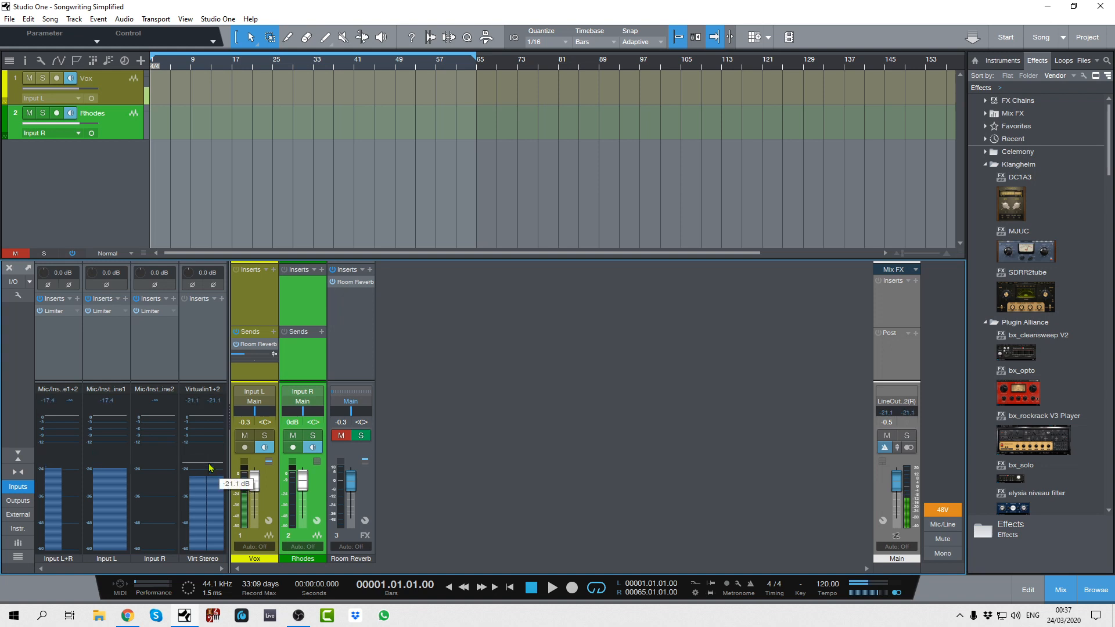
pyautogui.click(264, 448)
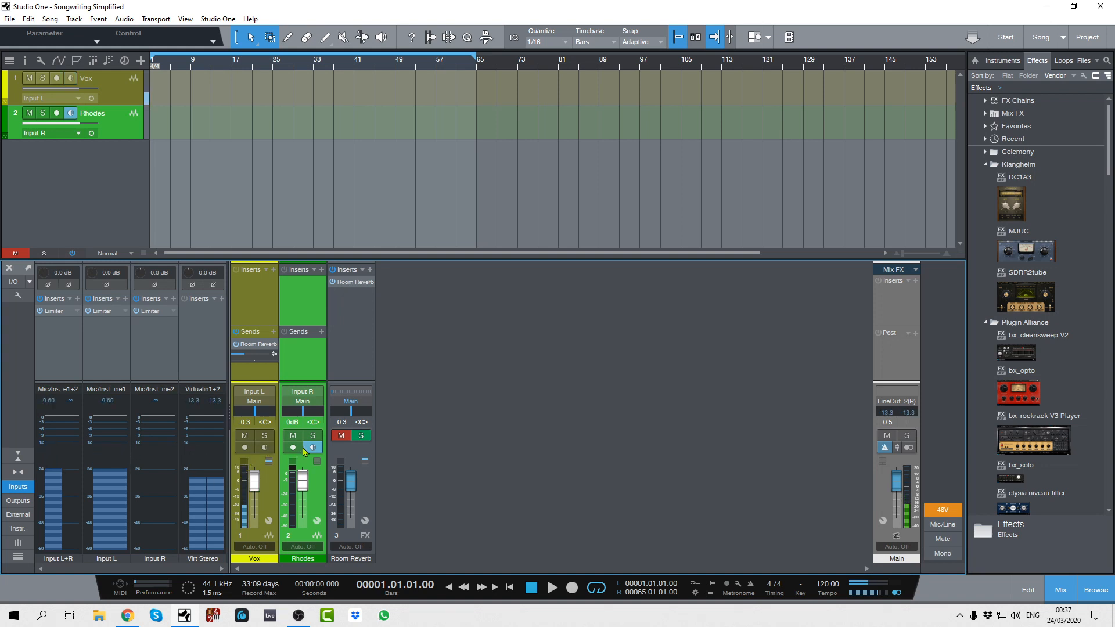
pyautogui.click(265, 448)
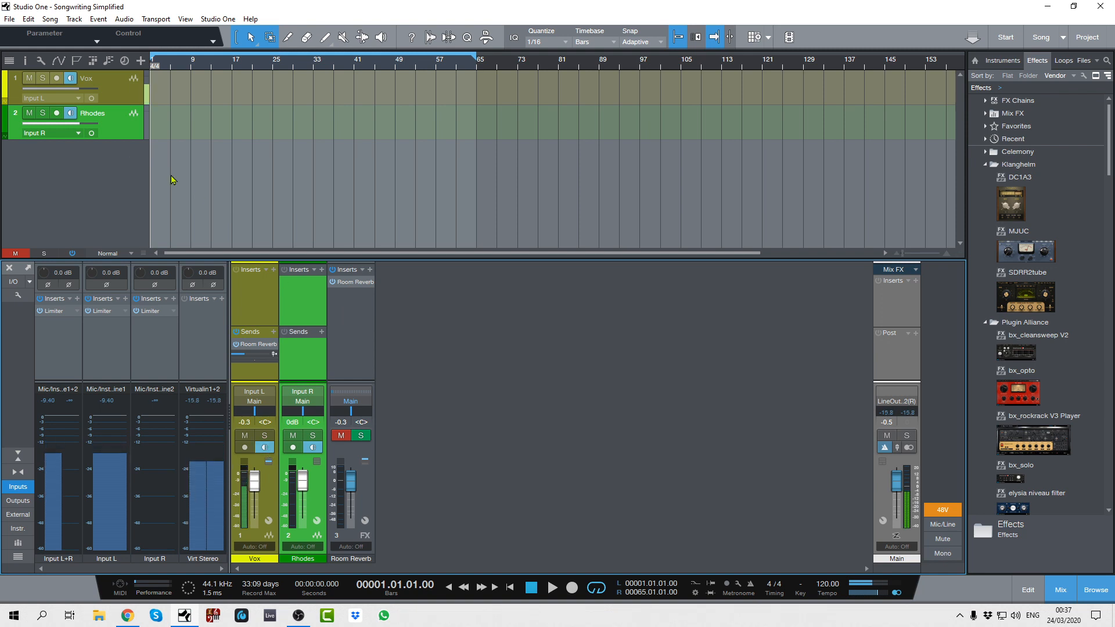
# - Close the Songwriting Simplified song without saving its changes
pyautogui.click(9, 19)
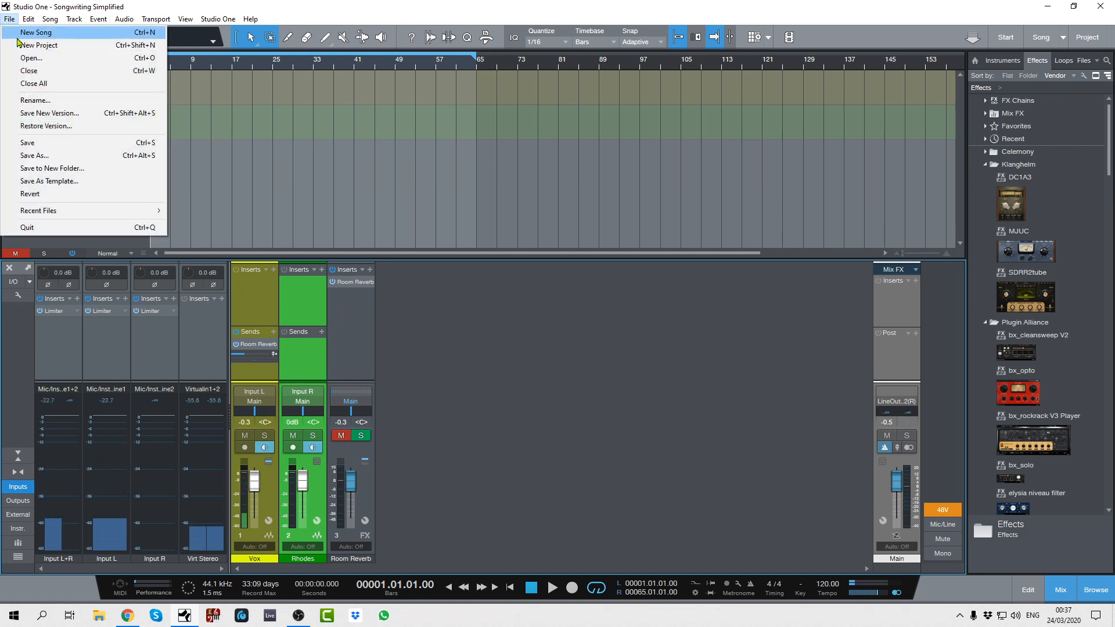
pyautogui.click(32, 70)
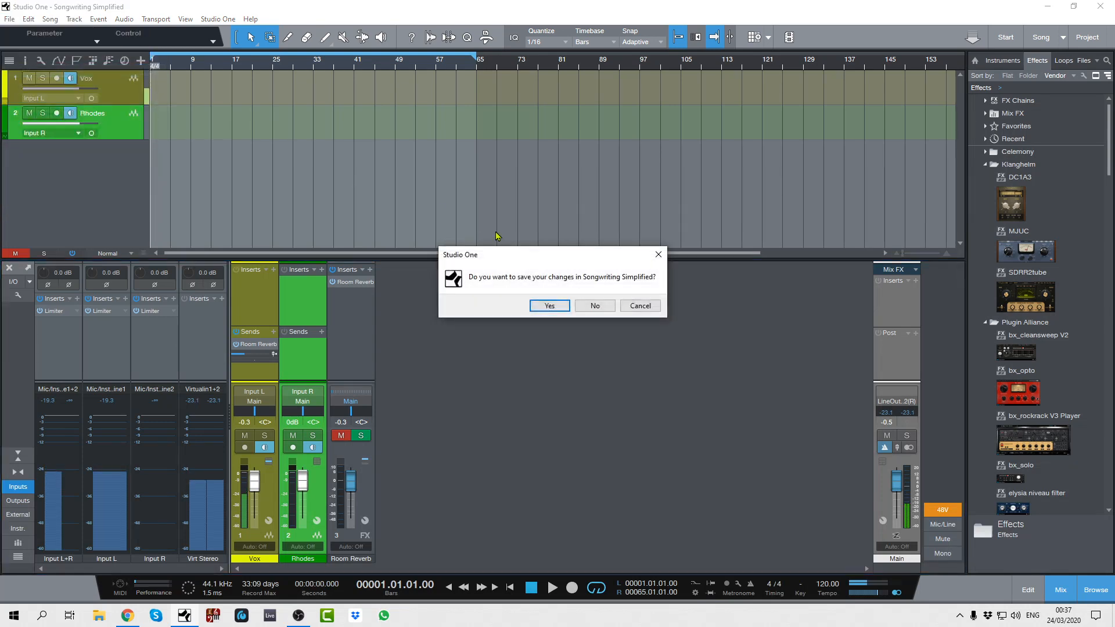
pyautogui.click(592, 306)
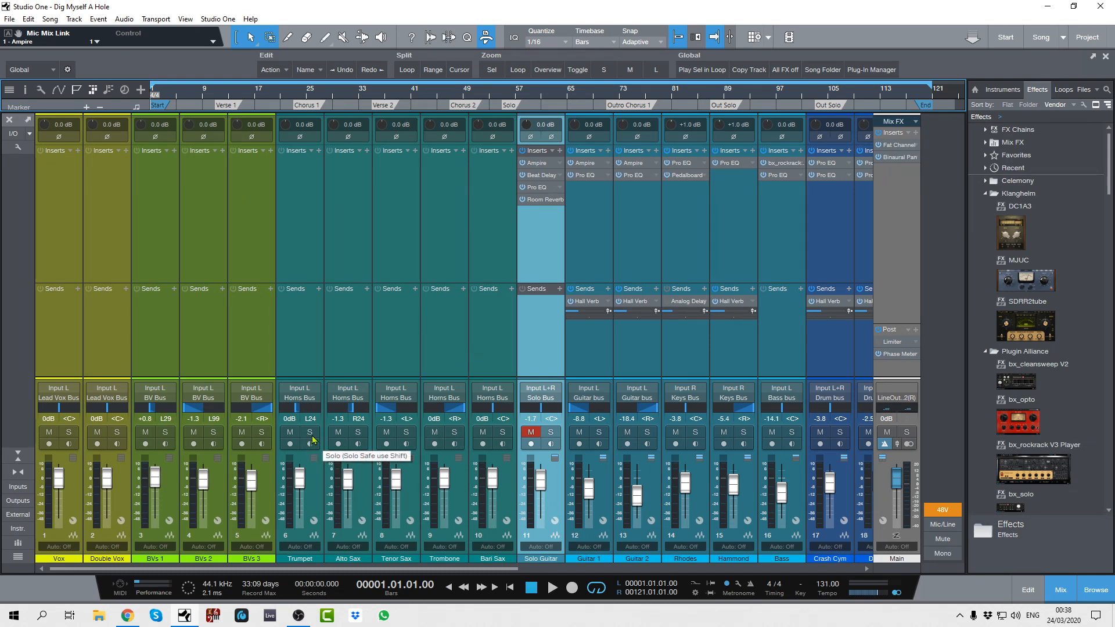
# - Add a yellow mono audio track named Voice Over with Input L as its input and Main as its output
pyautogui.press('F3')
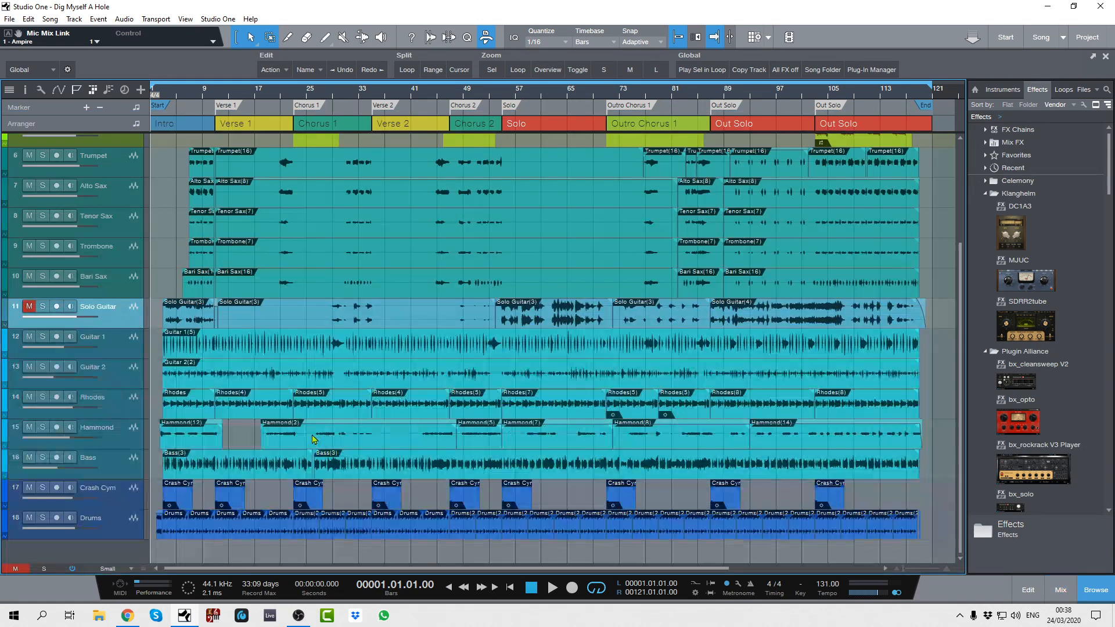
pyautogui.doubleClick(200, 554)
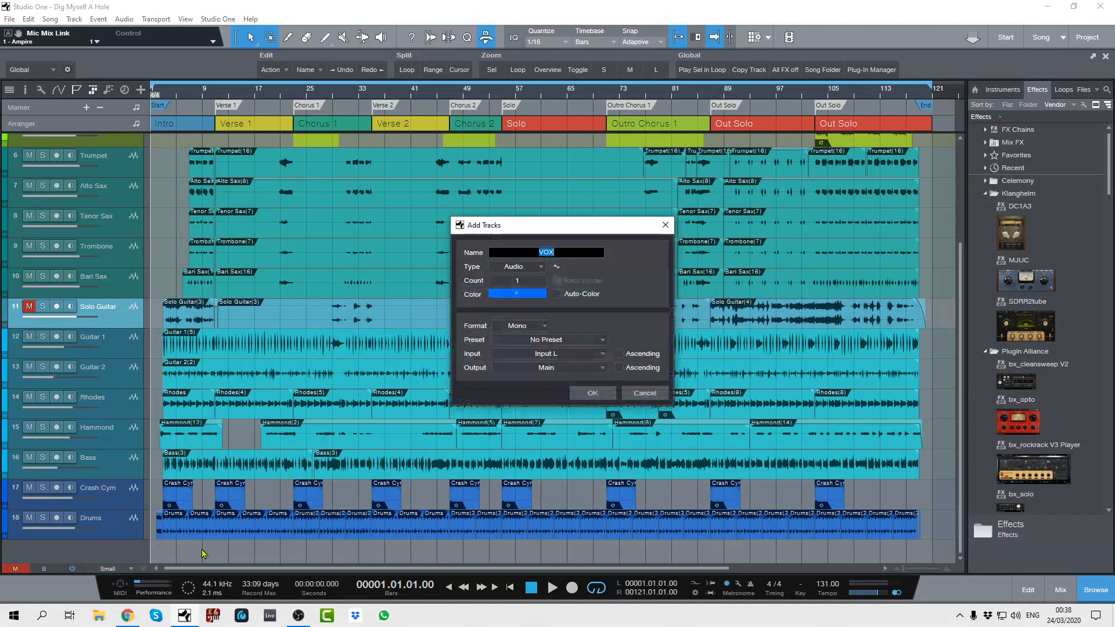
pyautogui.click(533, 302)
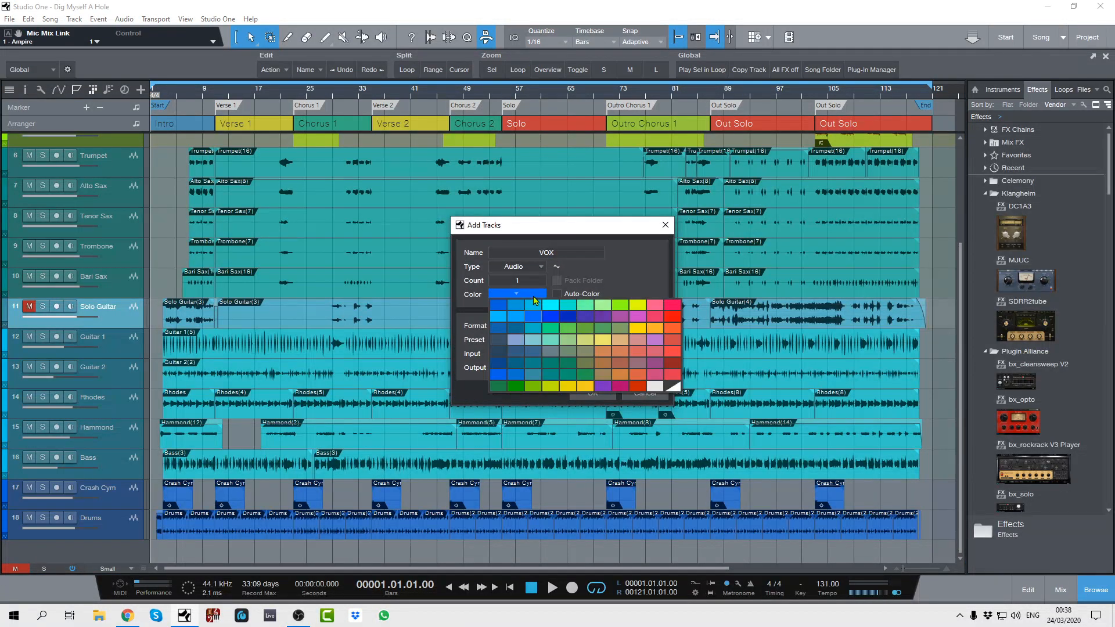
pyautogui.click(607, 318)
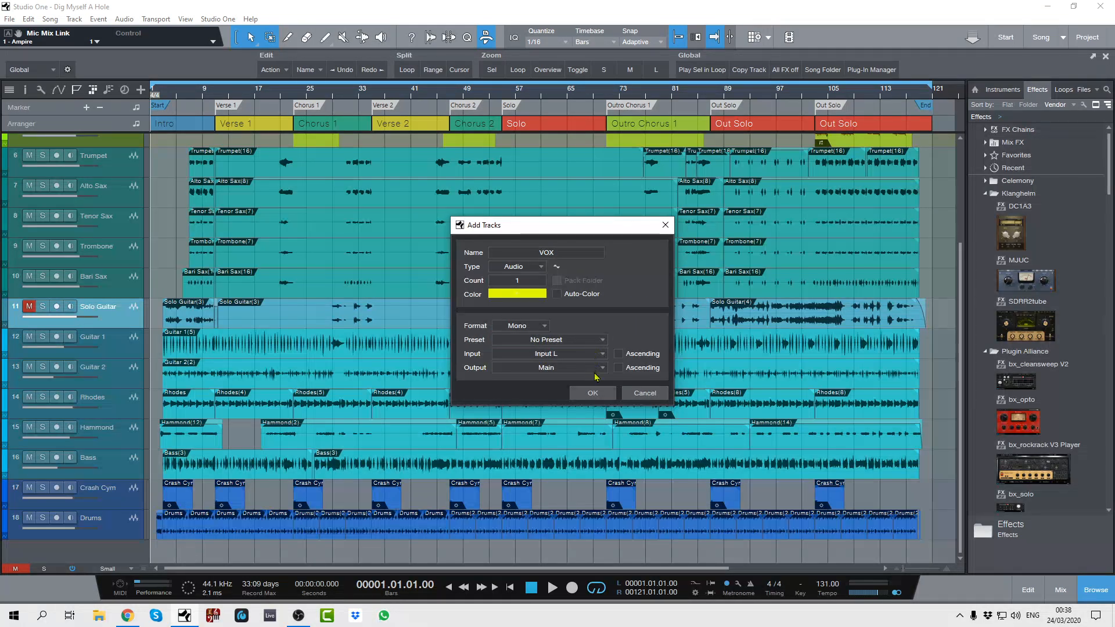
pyautogui.click(555, 251)
pyautogui.click(557, 251)
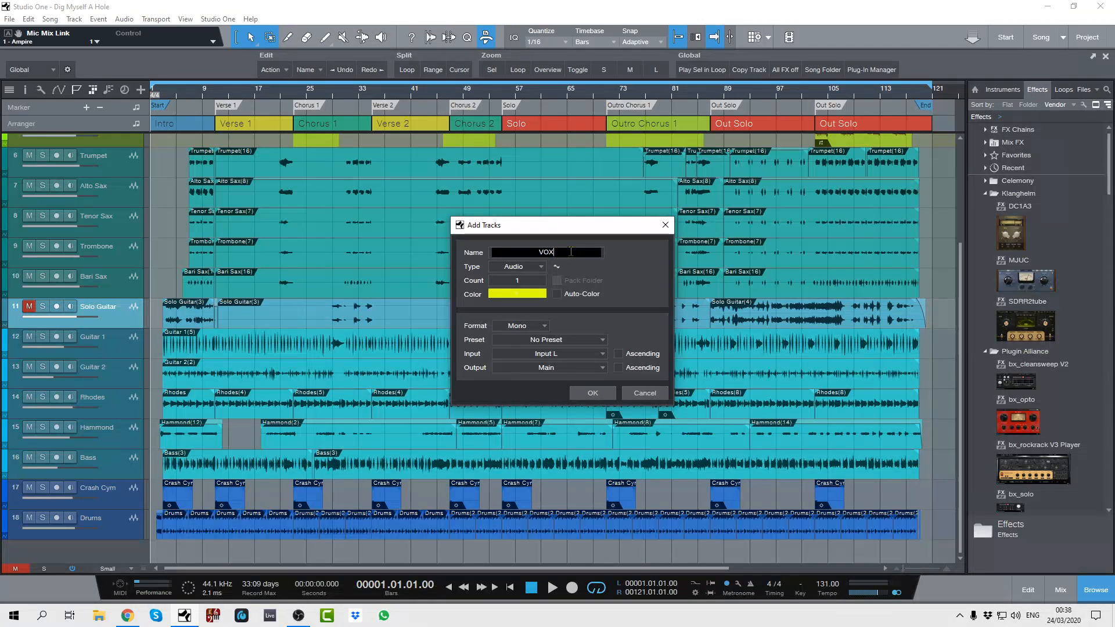
pyautogui.press('BackSpace')
pyautogui.press('BackSpace')
pyautogui.write('oice Over')
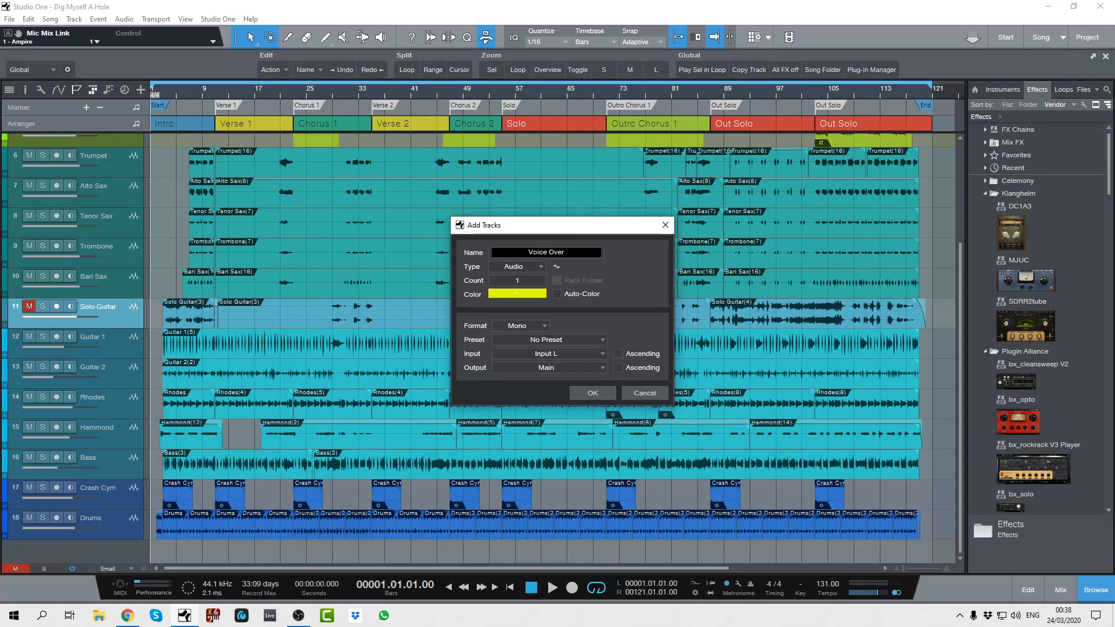
pyautogui.click(590, 394)
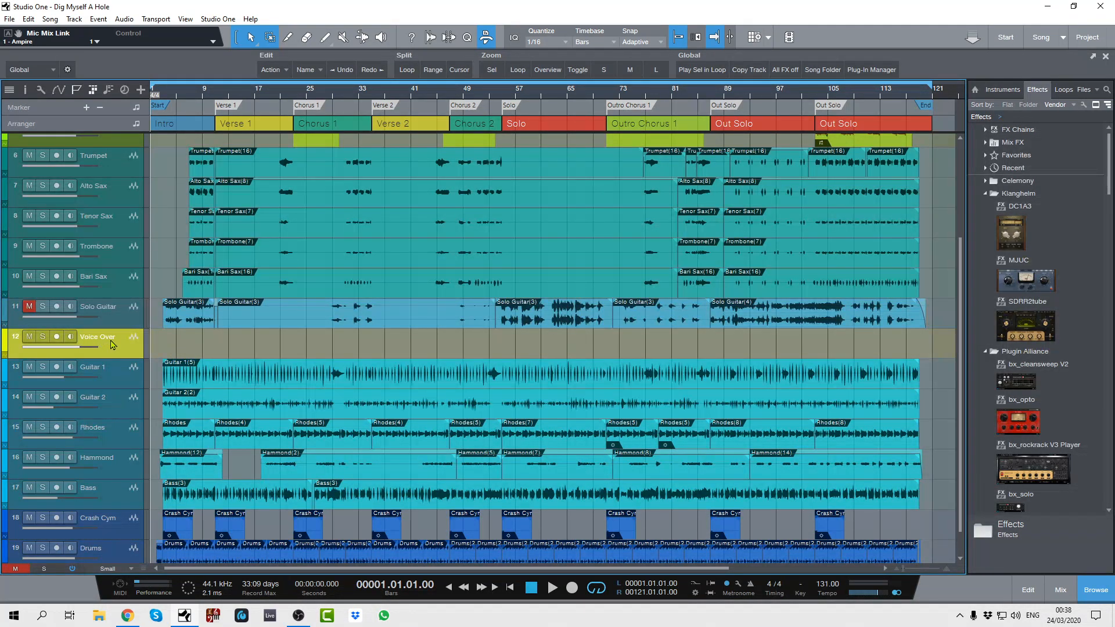
# - Move the Voice Over track below the Drums track and show its channel in the mixer
pyautogui.moveTo(112, 347); pyautogui.dragTo(114, 550)
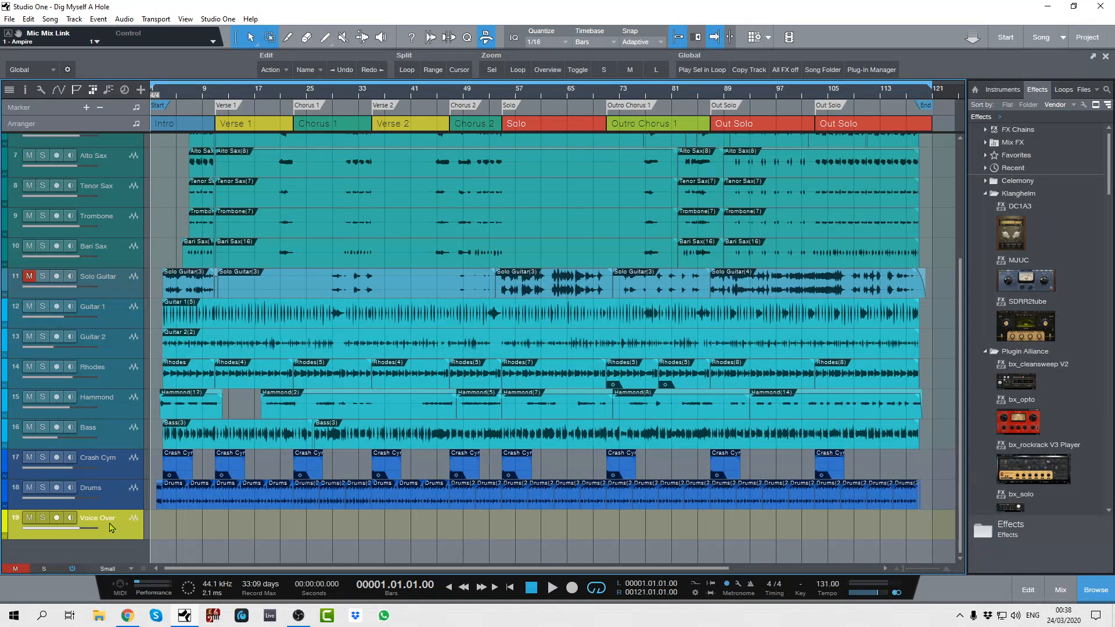
pyautogui.press('F3')
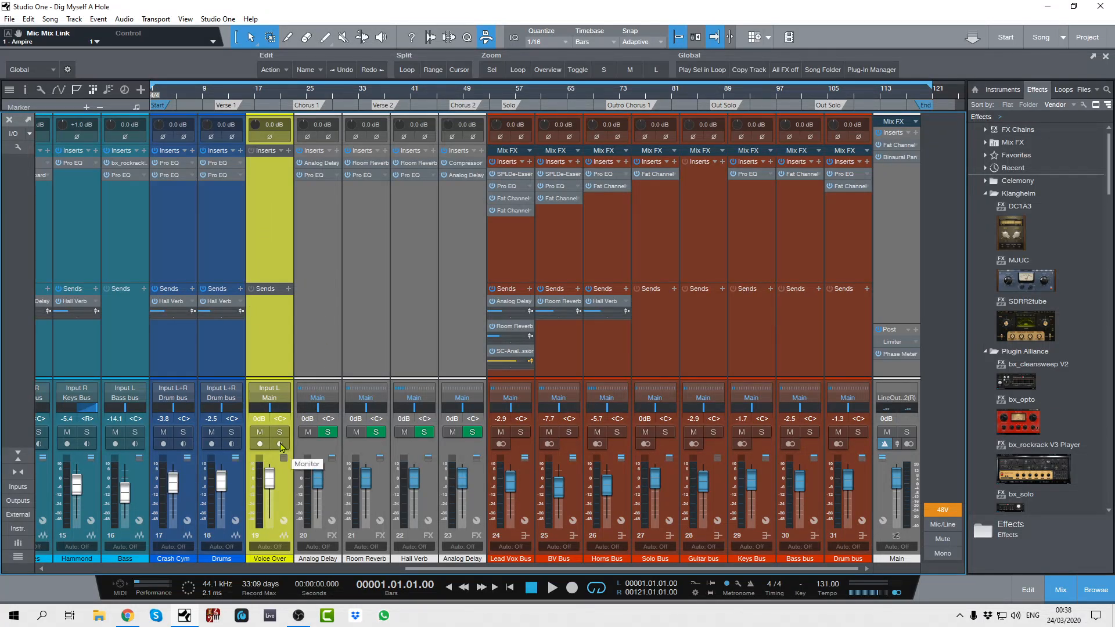
# - Turn on input monitoring for the Voice Over channel and toggle Solo Safe on, off and on again
pyautogui.click(281, 445)
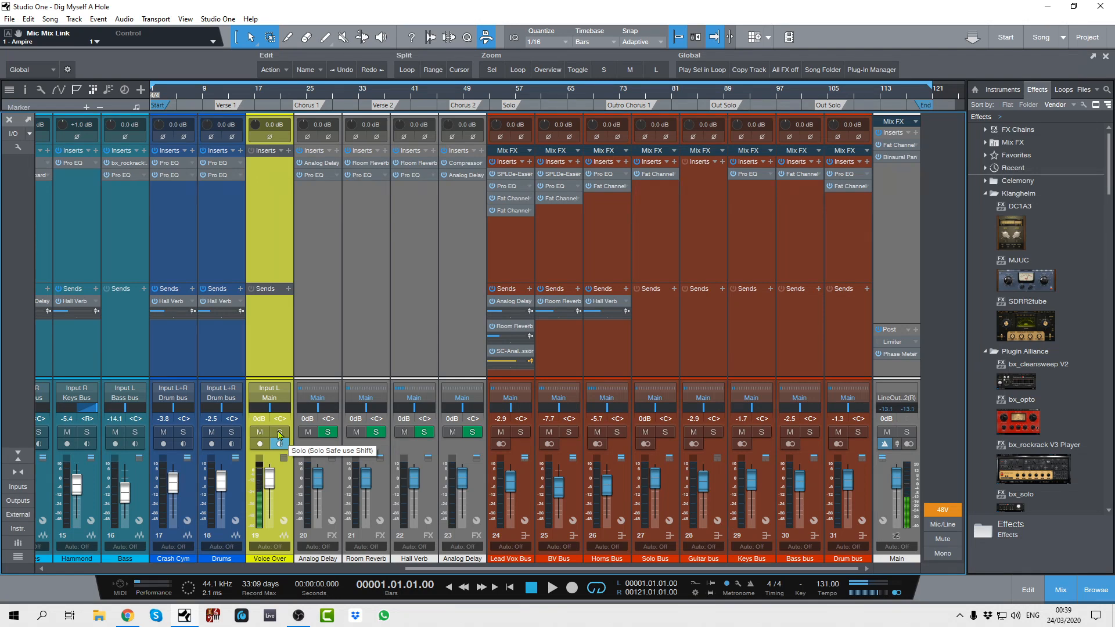
pyautogui.click(279, 433)
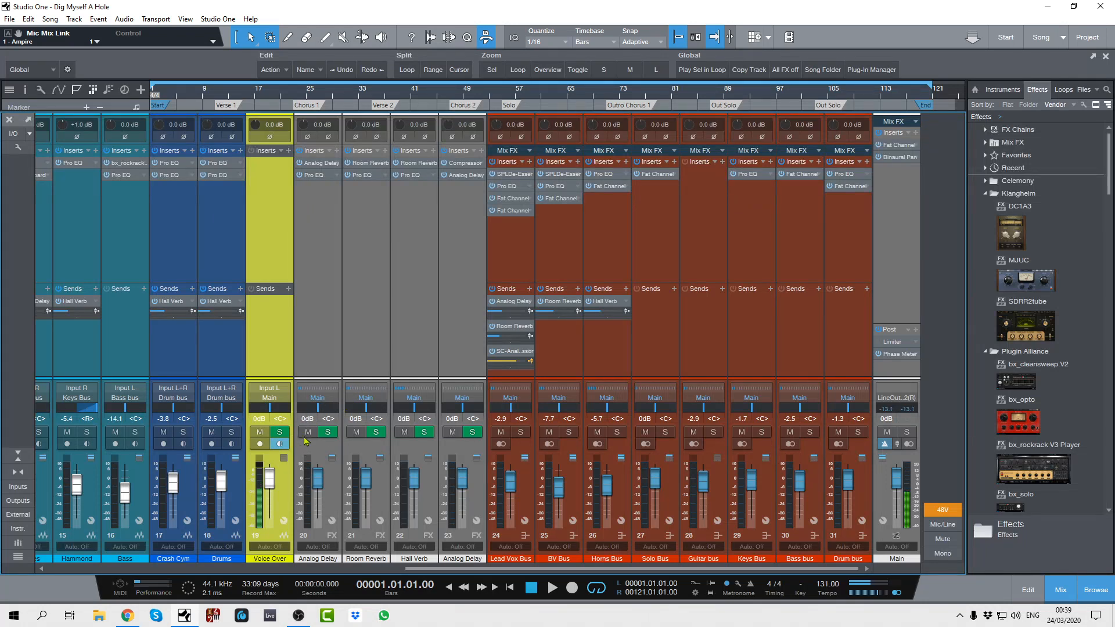
pyautogui.click(280, 433)
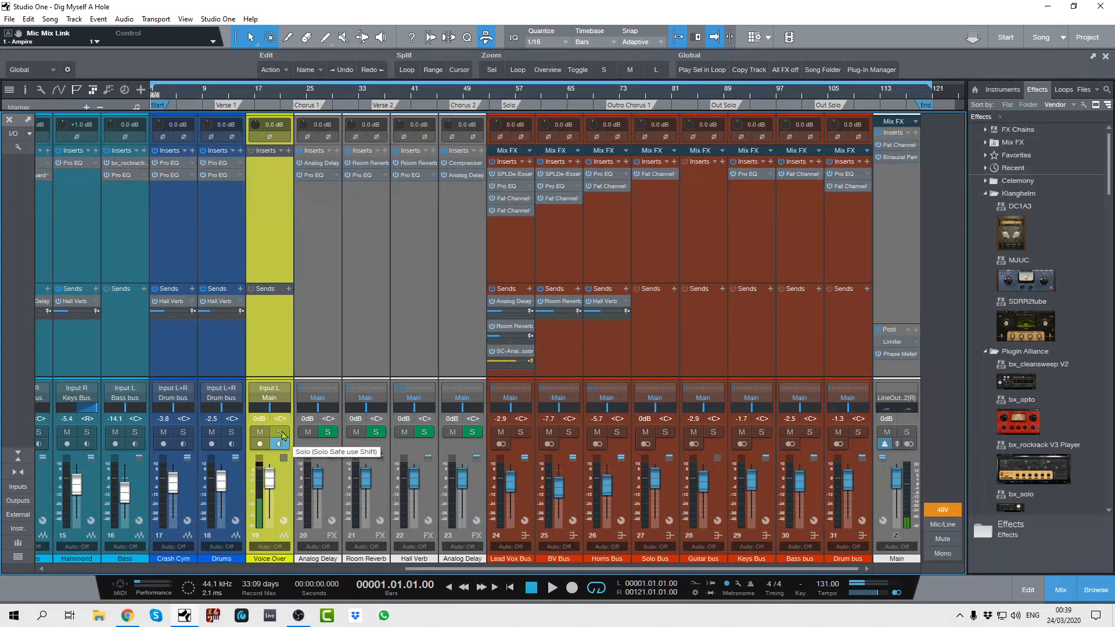
pyautogui.click(281, 432)
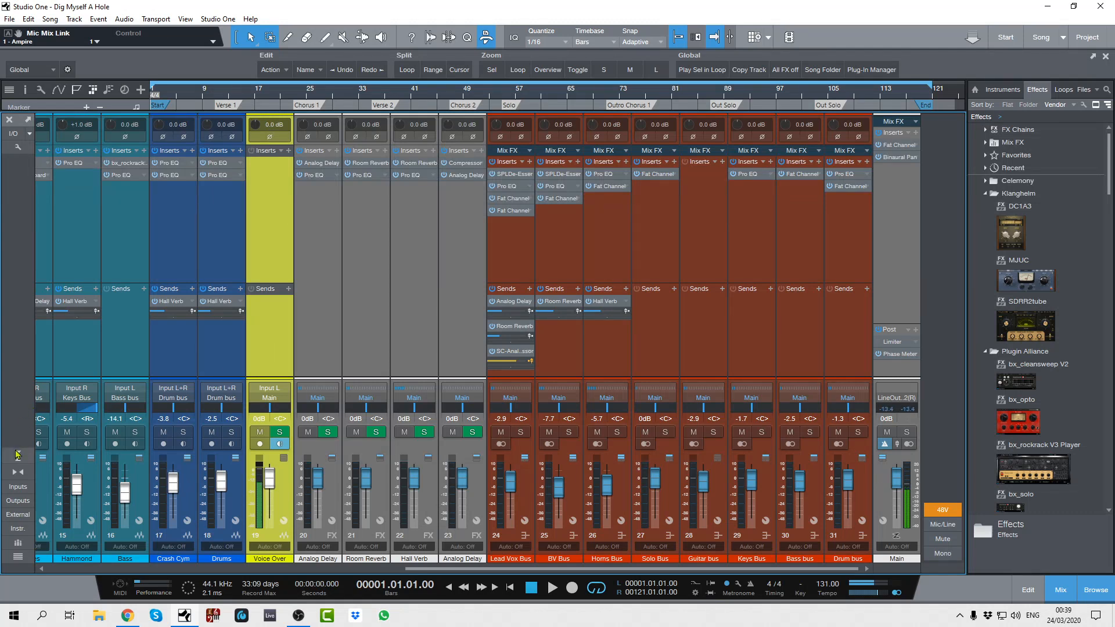
# - Hide the Voice Over channel from the mixer using the channel list, and close the list
pyautogui.click(17, 555)
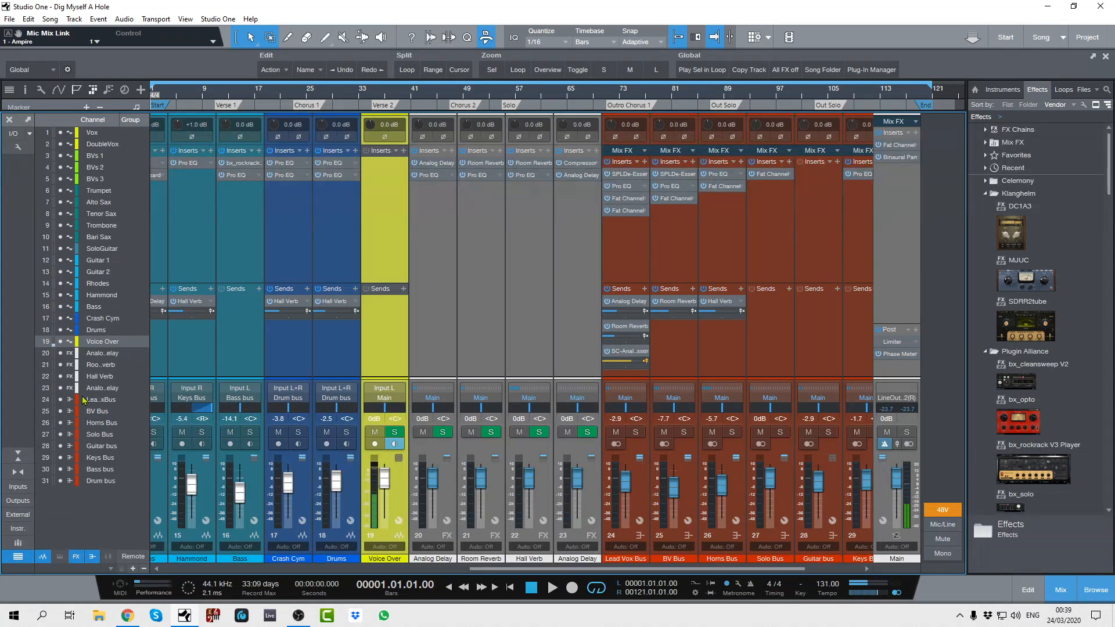
pyautogui.click(60, 342)
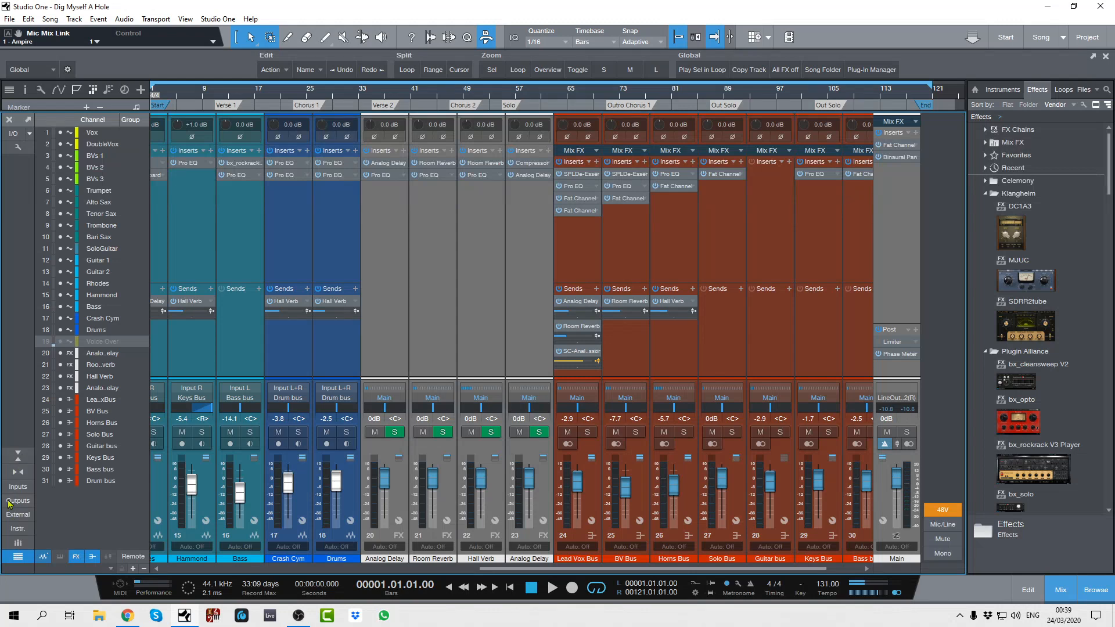
pyautogui.click(16, 558)
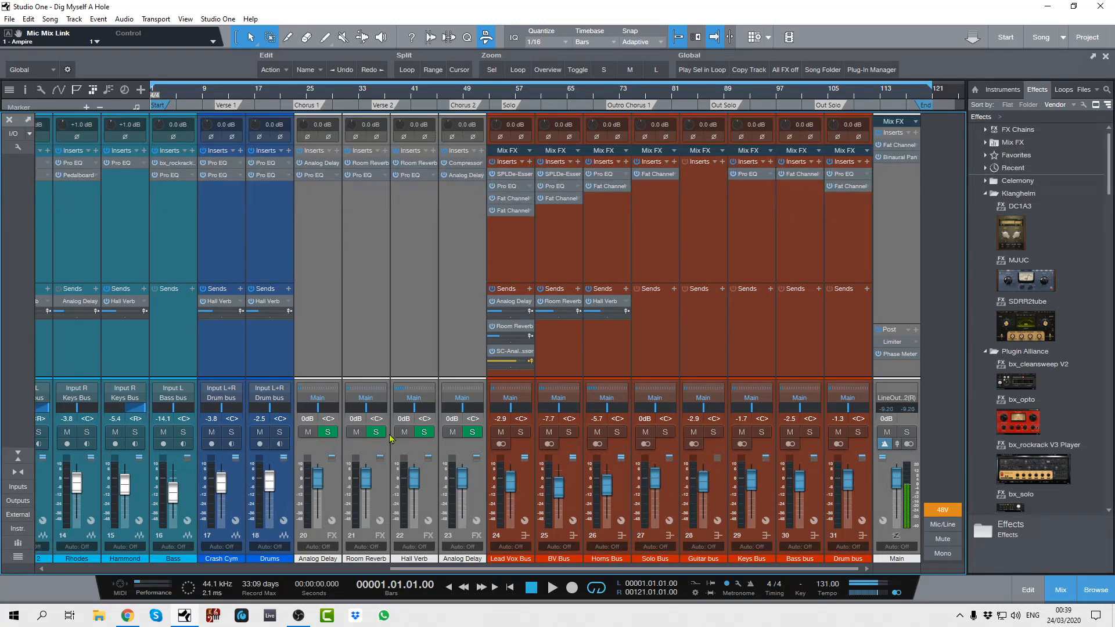
pyautogui.moveTo(479, 572); pyautogui.dragTo(904, 444)
# - Make the hidden Voice Over channel visible in the mixer again and look at its channel options
pyautogui.click(18, 558)
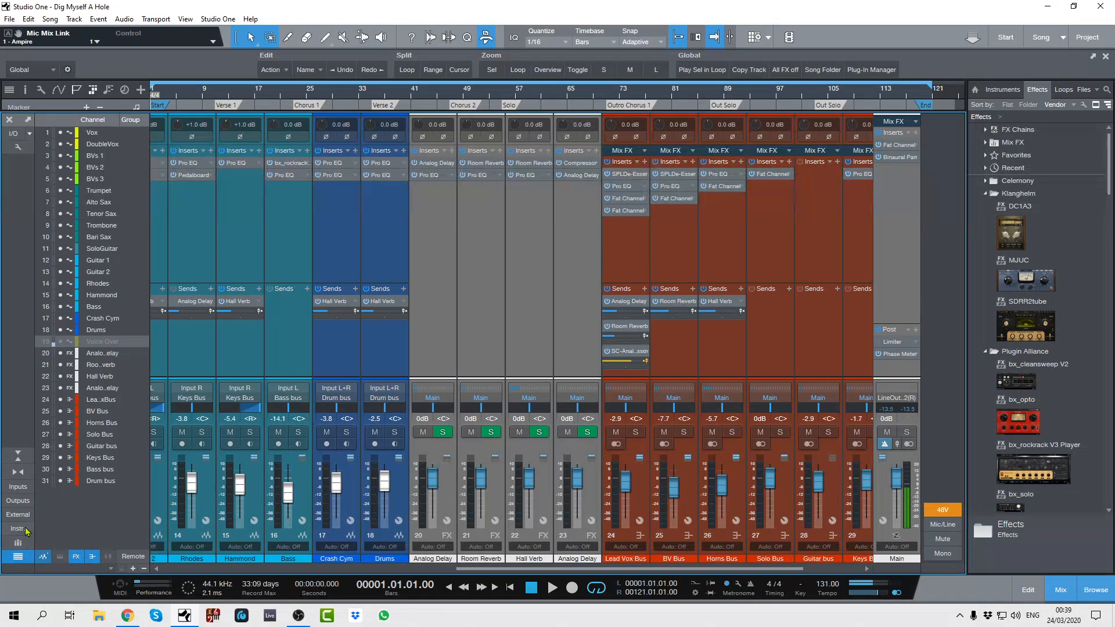
pyautogui.click(60, 342)
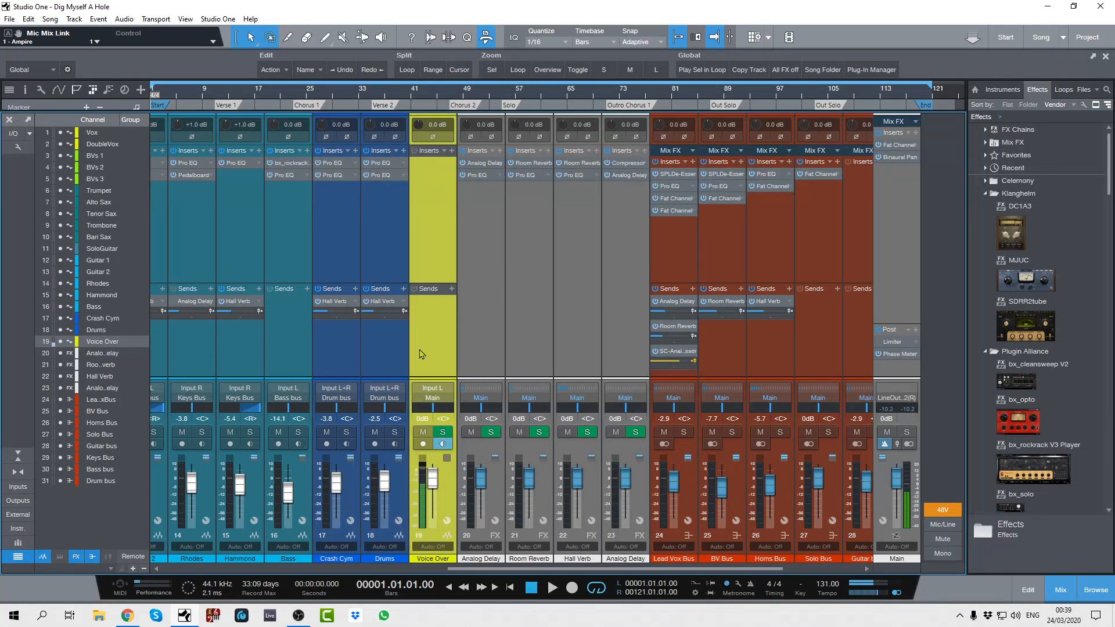
pyautogui.rightClick(425, 329)
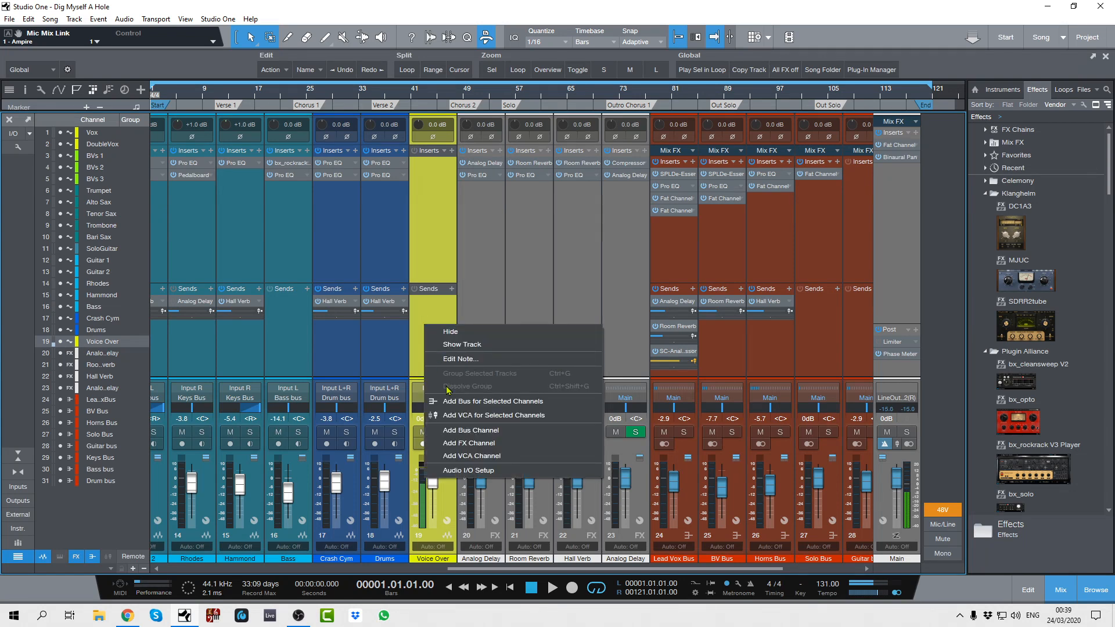
pyautogui.click(439, 316)
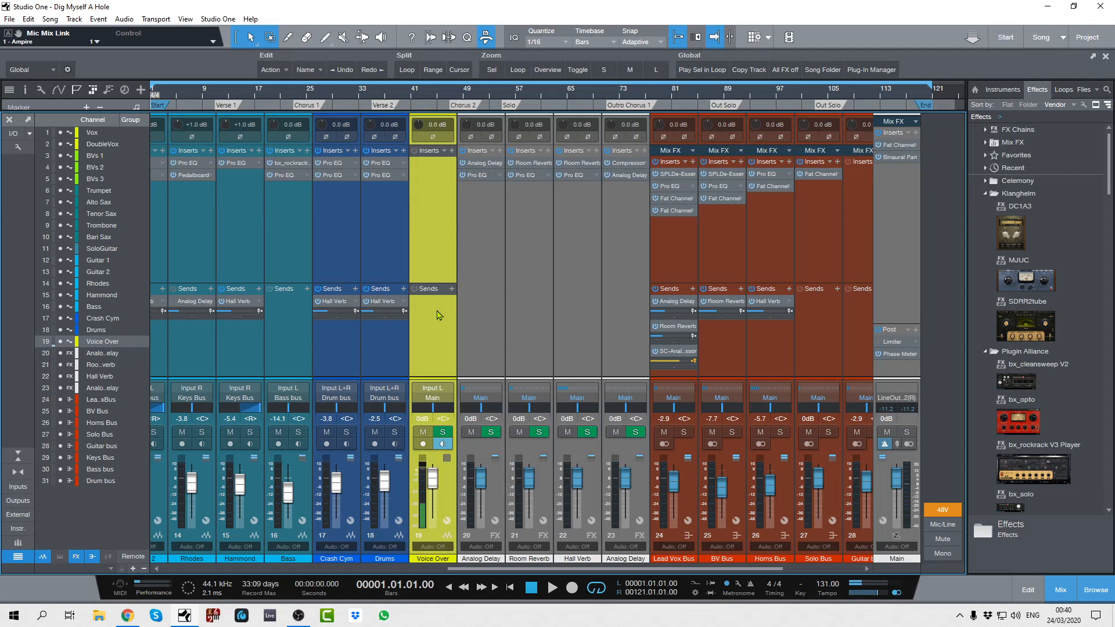
# - Return to the arrangement view and remove the Voice Over track from the song
pyautogui.press('F3')
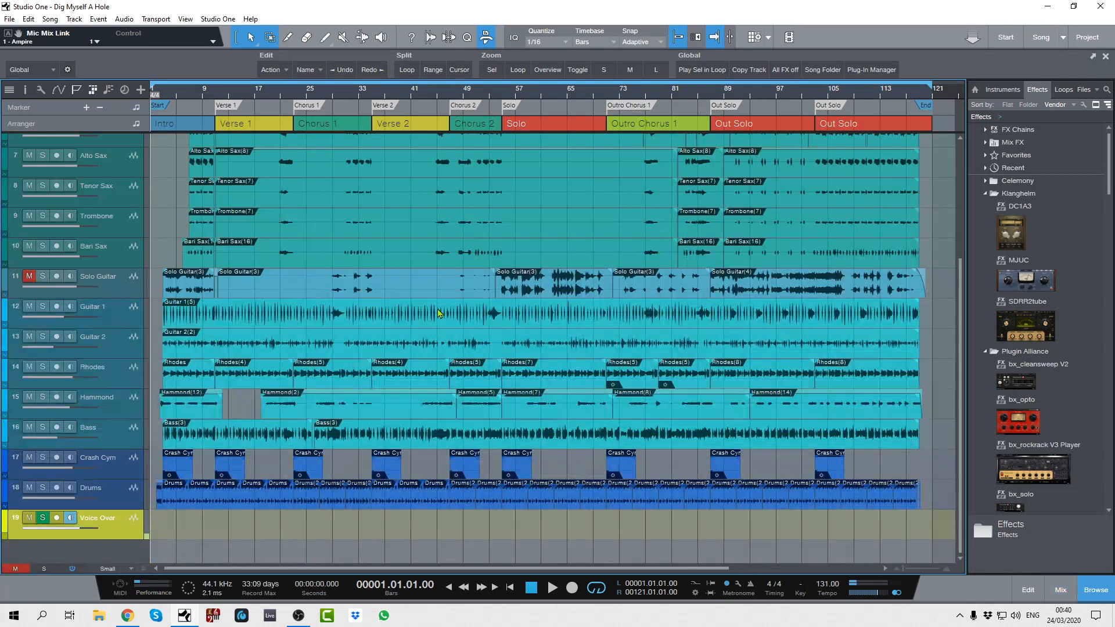
pyautogui.rightClick(108, 533)
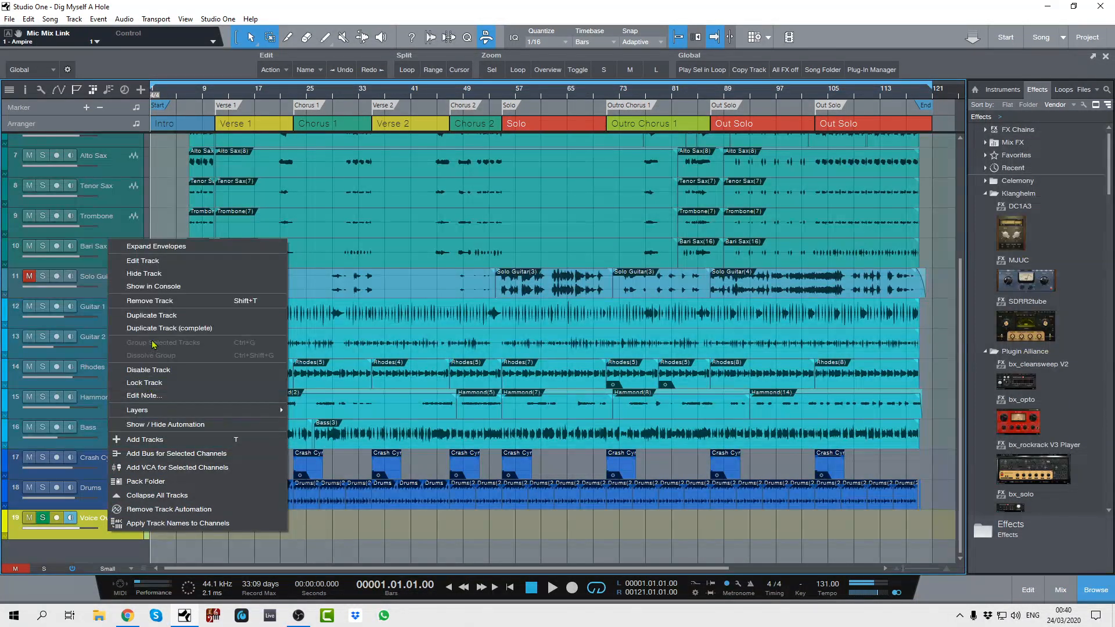
pyautogui.click(157, 301)
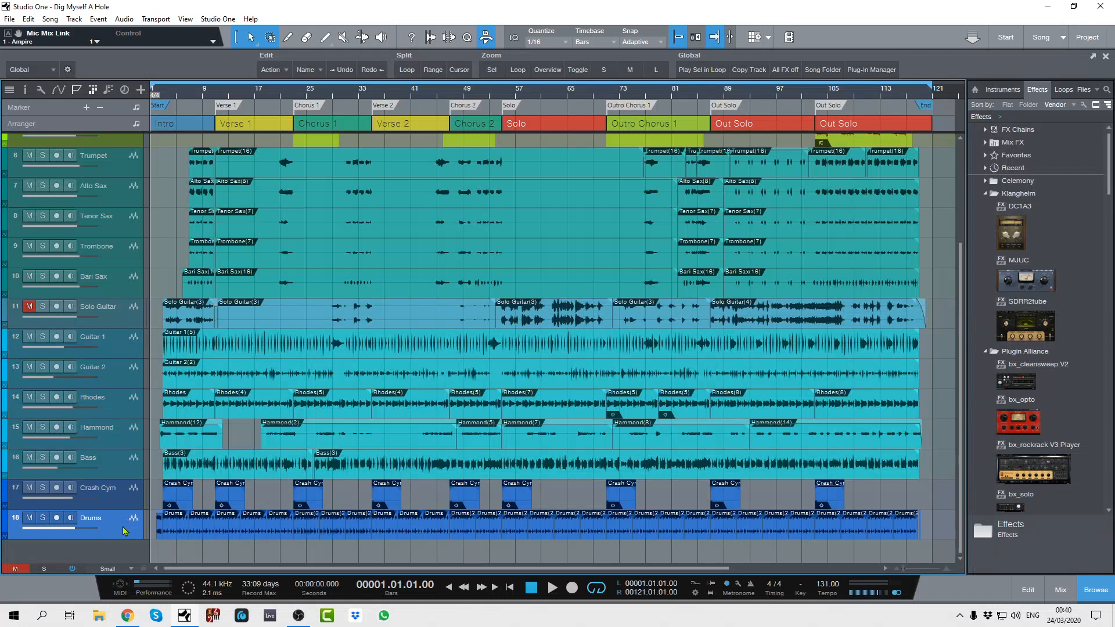
# - Play the song briefly from its start and stop playback
pyautogui.press('space')
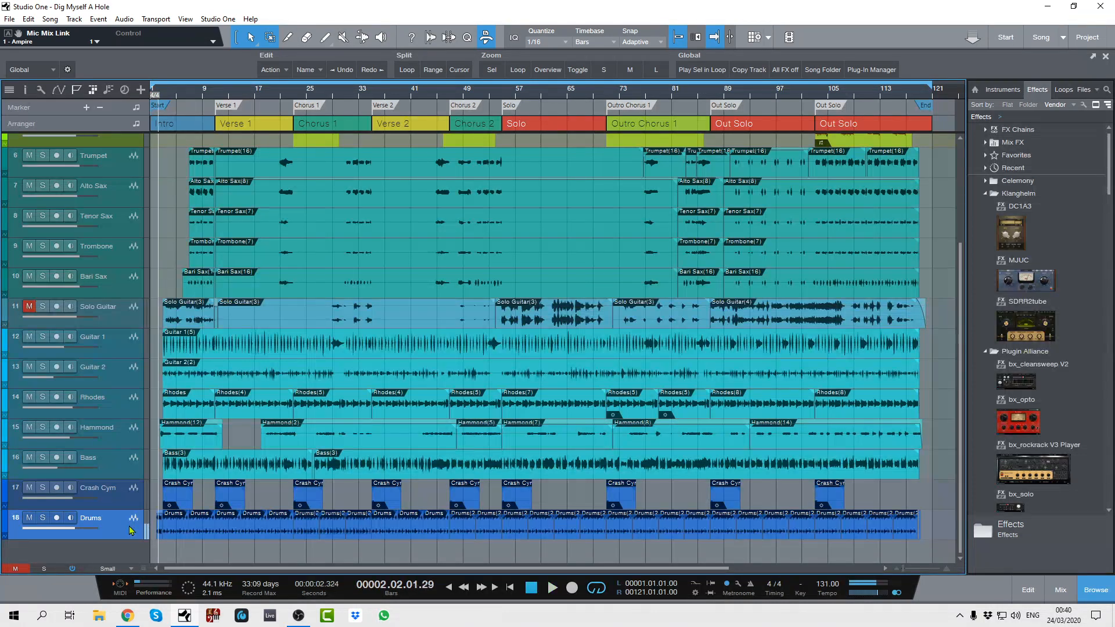
pyautogui.press('space')
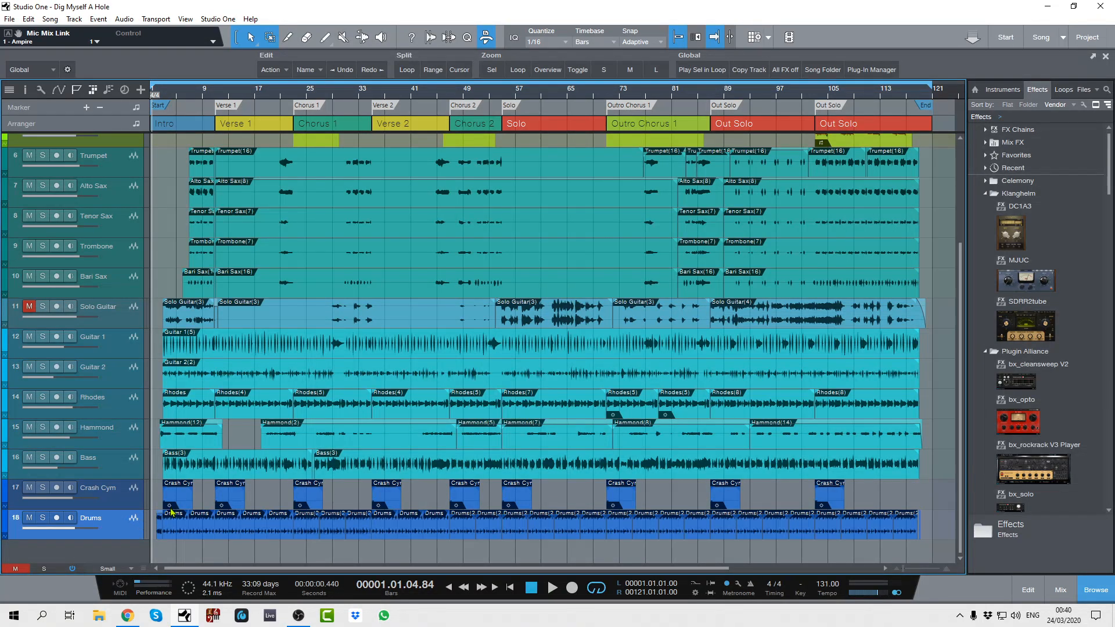
pyautogui.moveTo(128, 611)
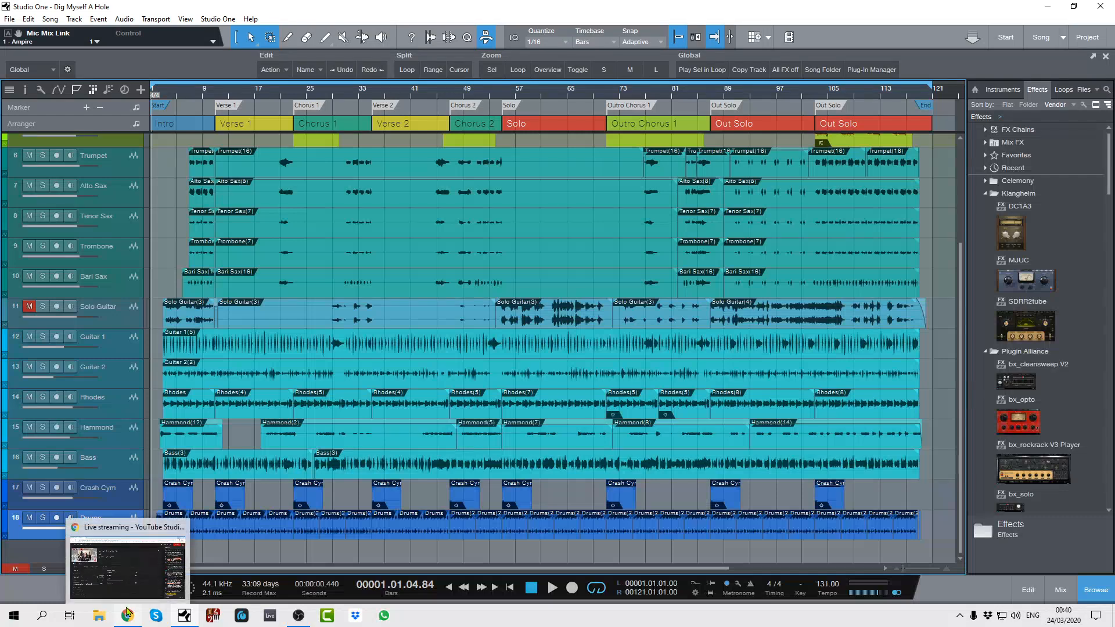
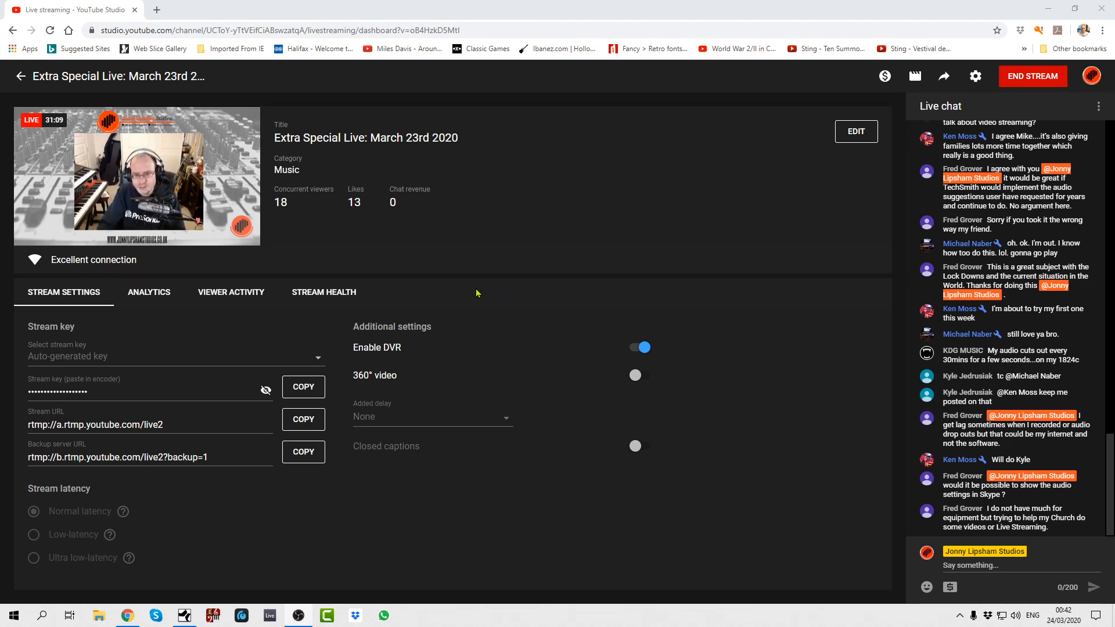
# - Open the live stream's analytics in YouTube Studio and examine the concurrent viewers graph
pyautogui.click(160, 294)
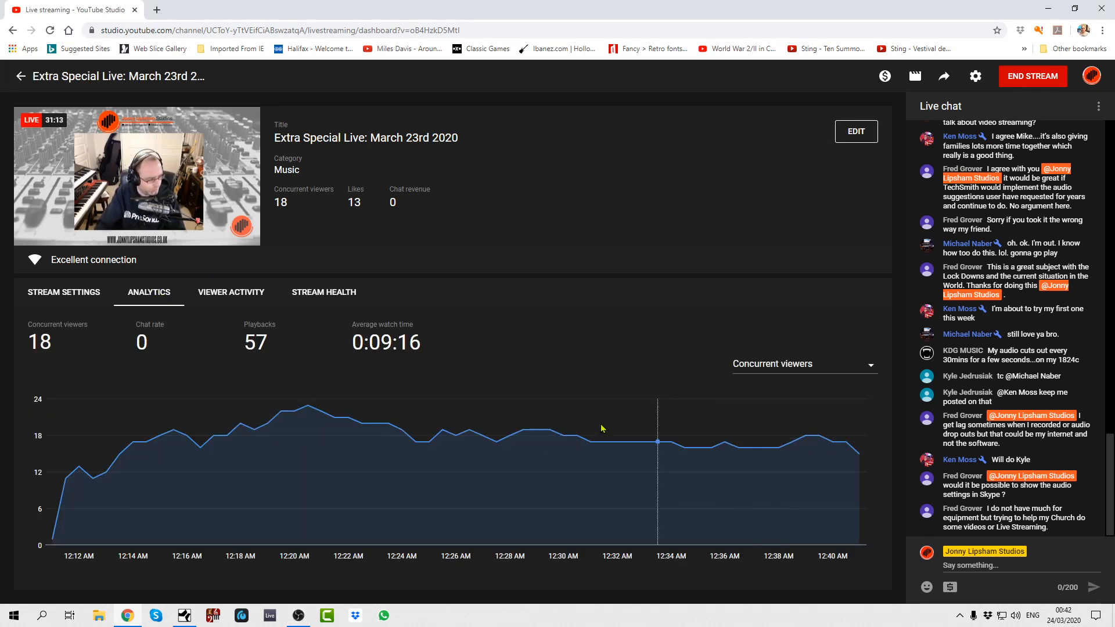
pyautogui.moveTo(306, 406)
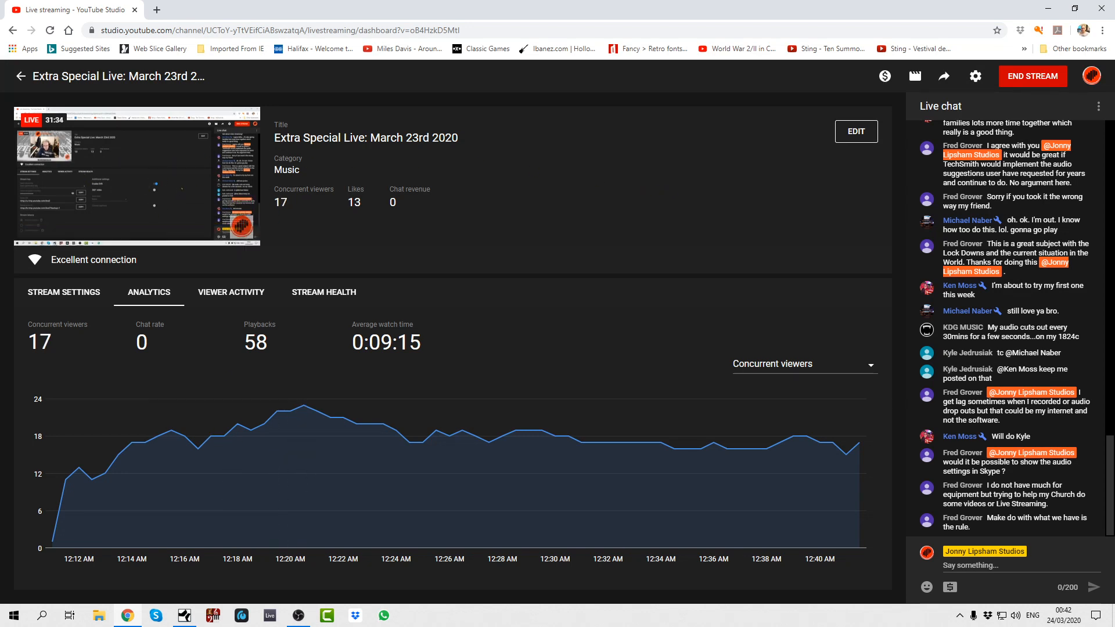
# - Switch to OBS Studio, bring its Settings window onto the shared screen and examine the audio device assignments
pyautogui.hotkey('alt', 'Tab')
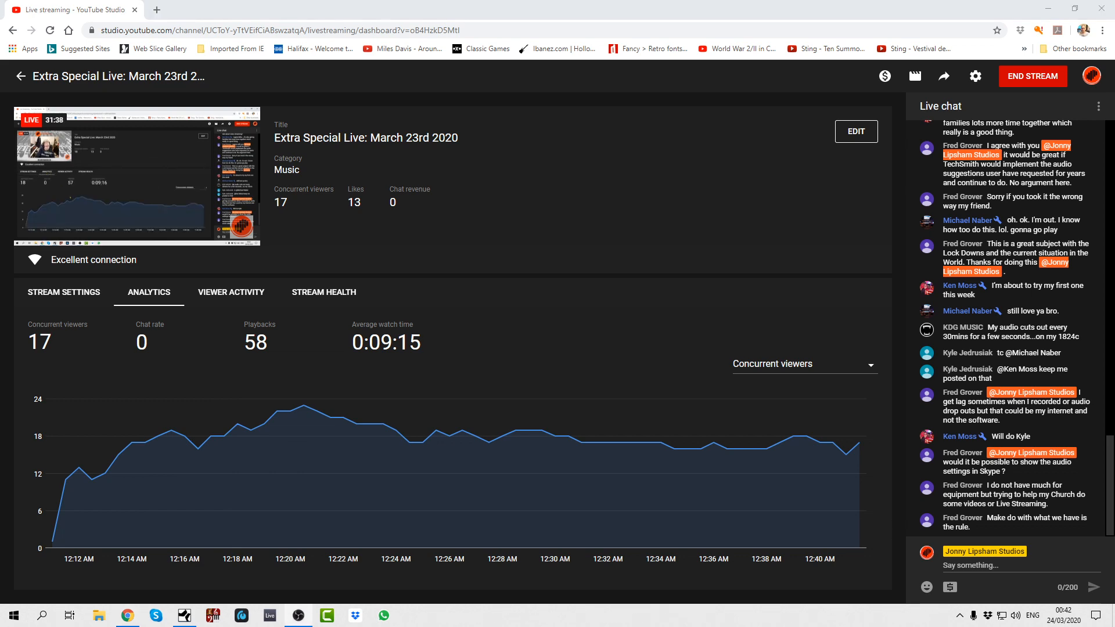
pyautogui.moveTo(0, 98); pyautogui.dragTo(549, 100)
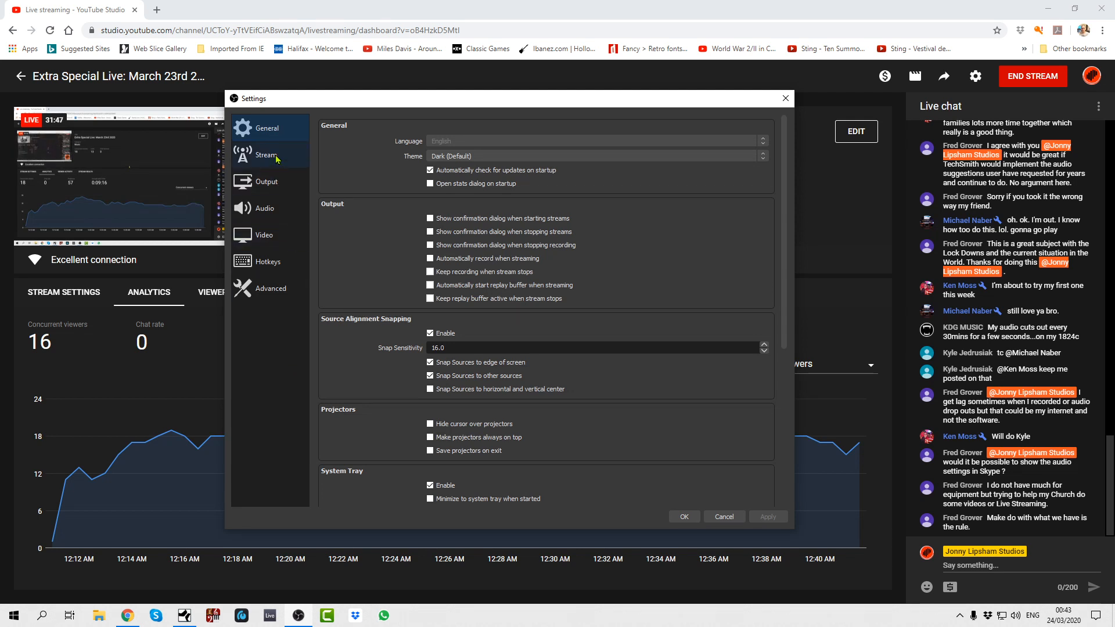
pyautogui.click(260, 209)
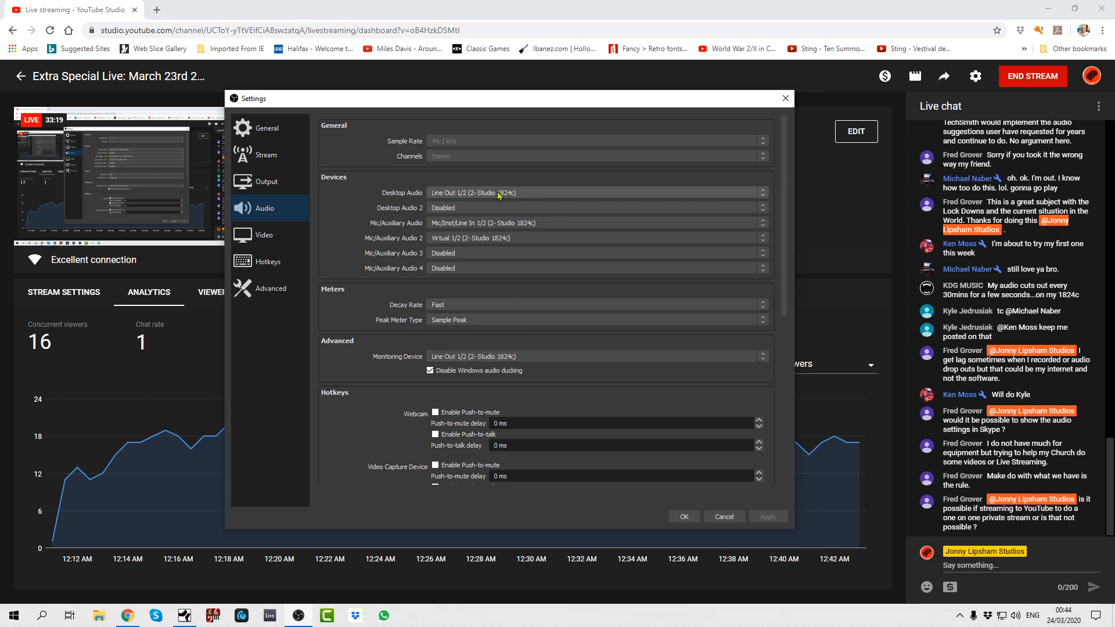
# - Review the Stream, General and Advanced settings, and cancel the Settings window without changes
pyautogui.click(273, 157)
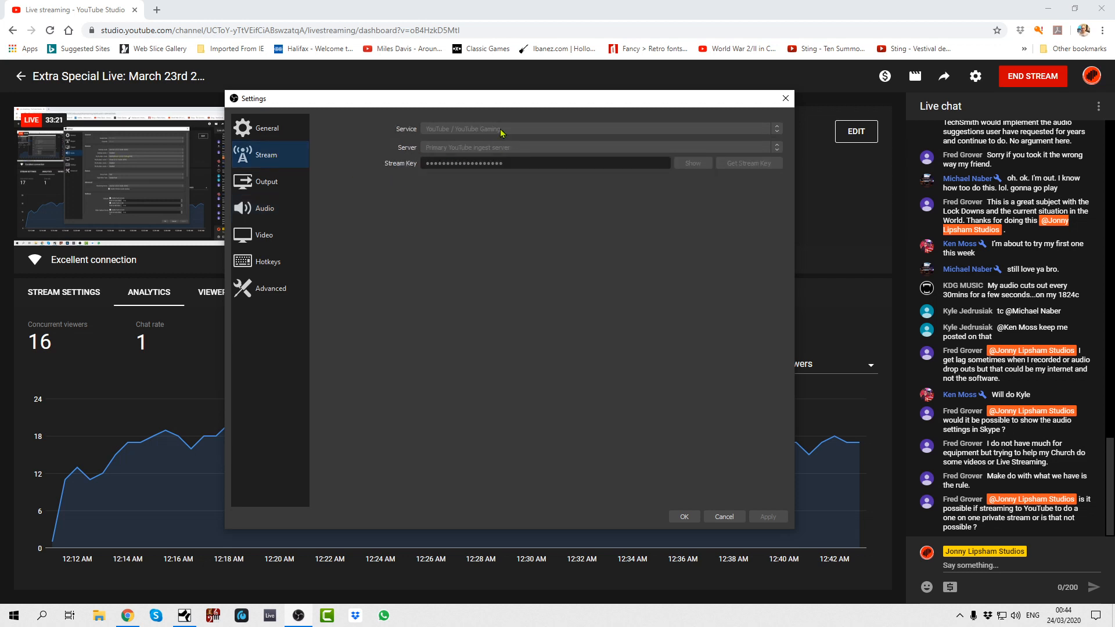
pyautogui.click(267, 133)
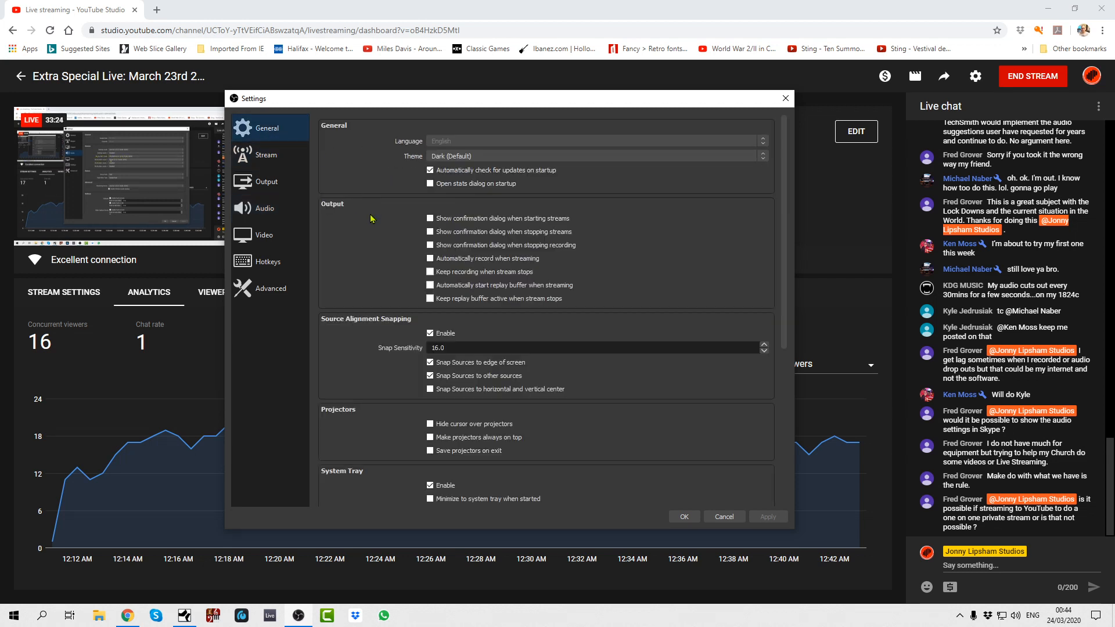
pyautogui.scroll(-2, 378, 331)
pyautogui.scroll(-4, 377, 332)
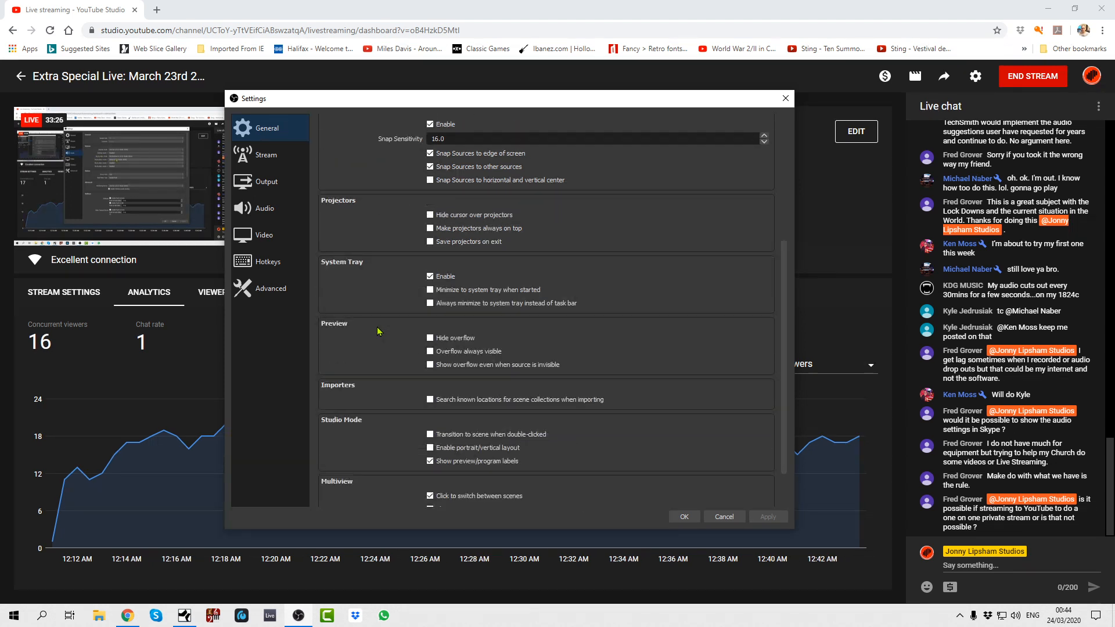
pyautogui.scroll(5, 422, 337)
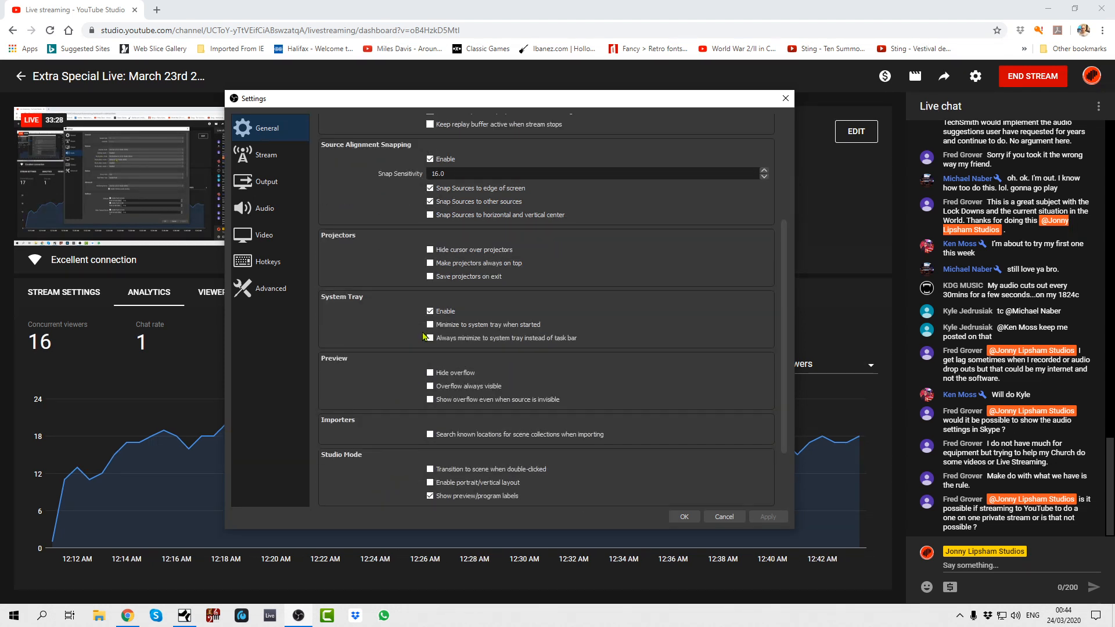
pyautogui.scroll(1, 421, 331)
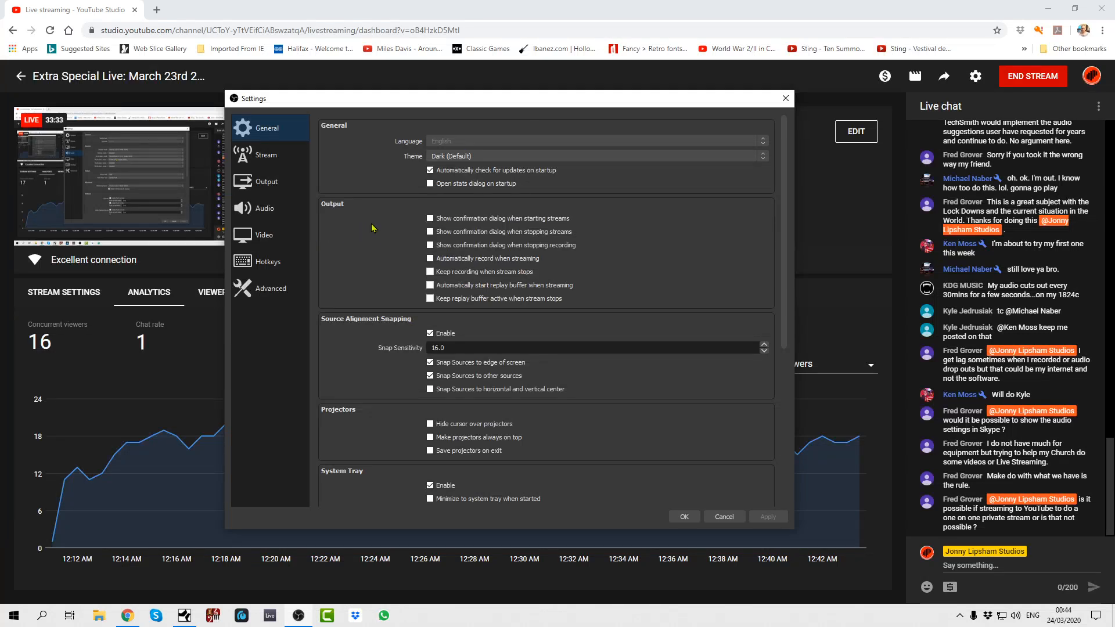
pyautogui.click(267, 292)
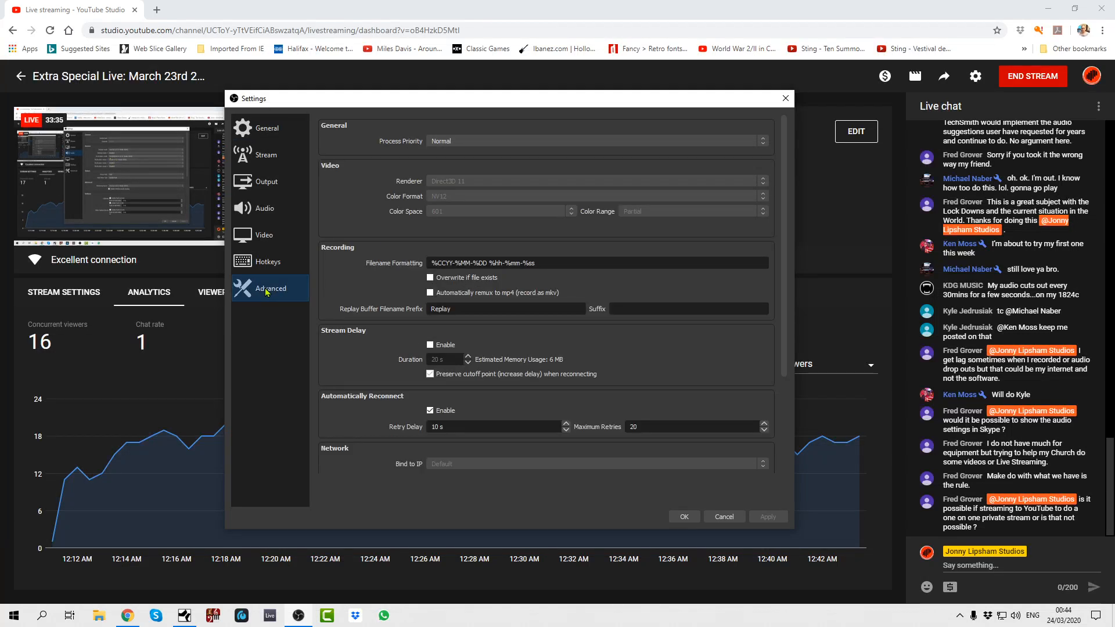
pyautogui.scroll(-4, 382, 314)
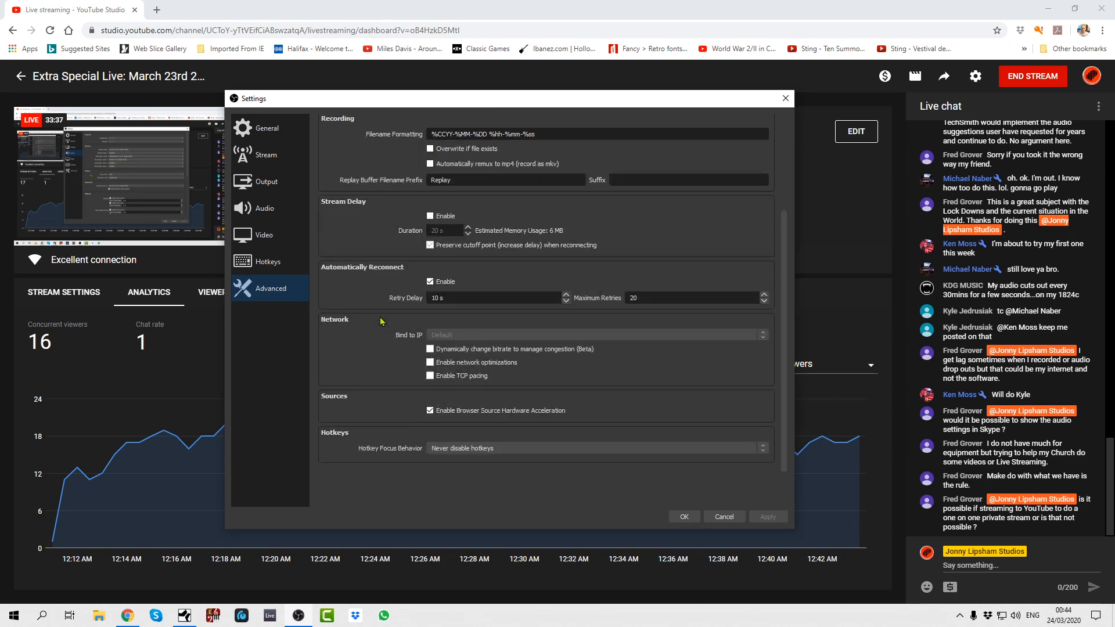
pyautogui.scroll(4, 364, 400)
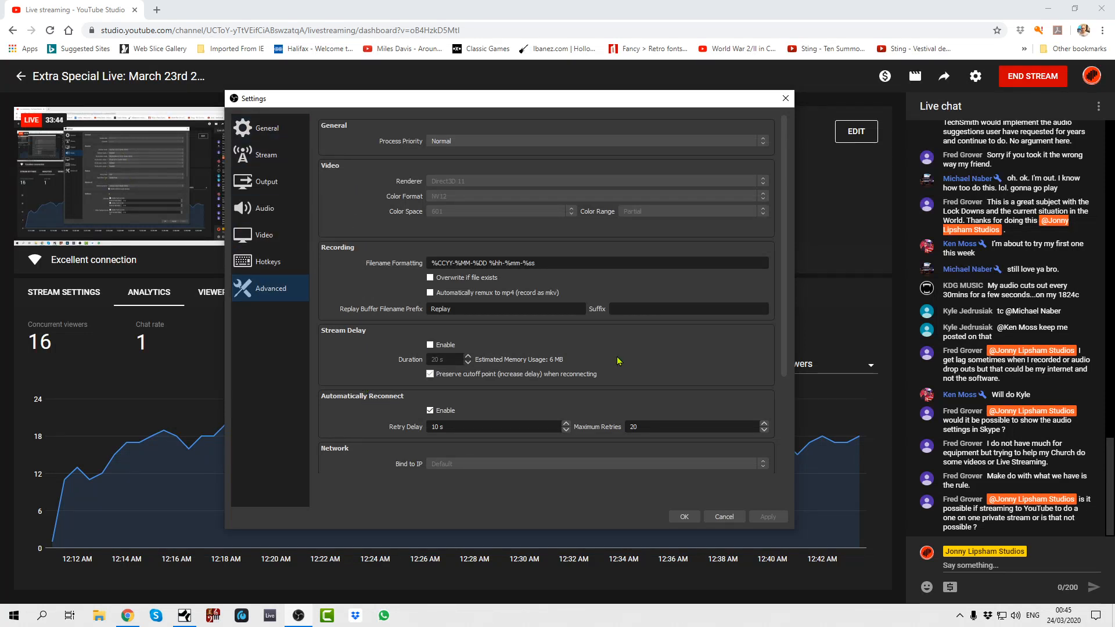
pyautogui.click(723, 517)
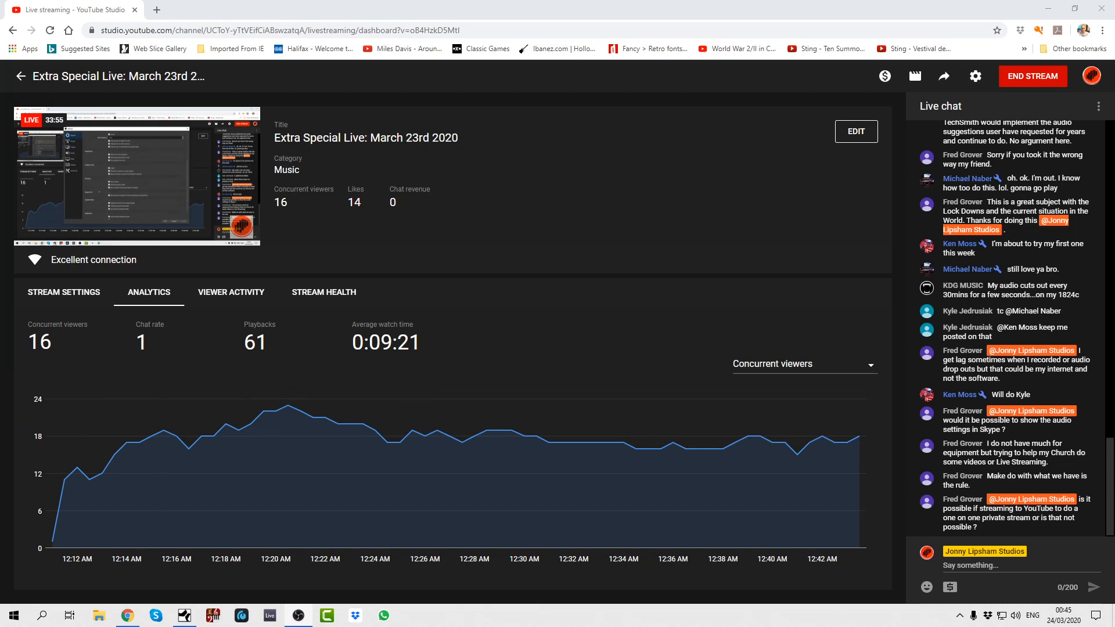
# - Bring the main OBS window onto the shared screen, look at the Lounge scene's sources, and dismiss the Facebook notification
pyautogui.moveTo(0, 41); pyautogui.dragTo(522, 35)
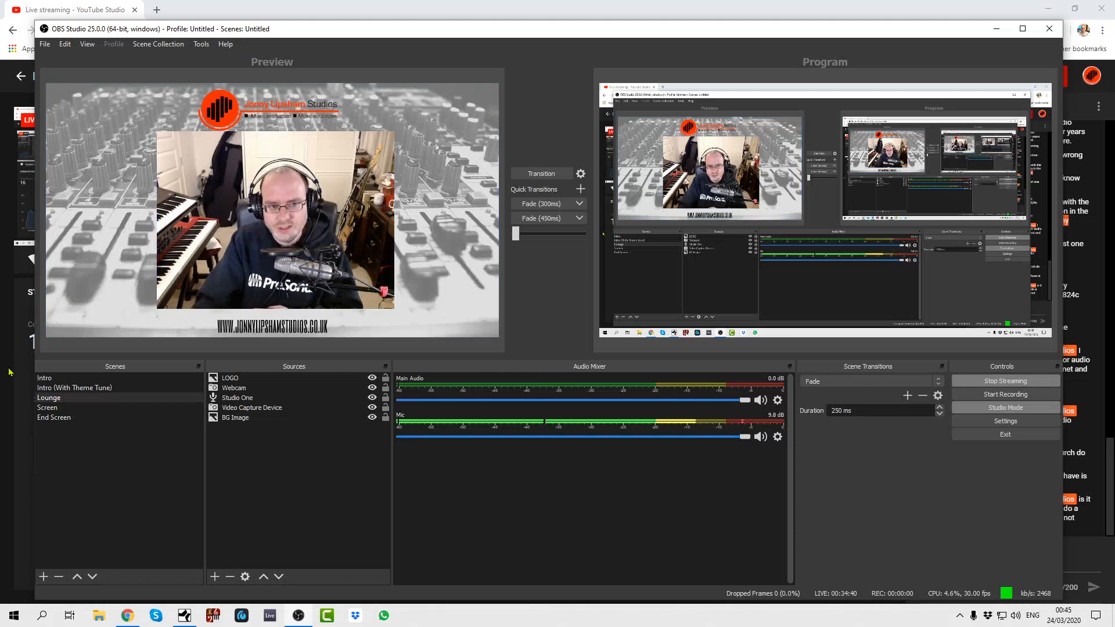
pyautogui.click(242, 261)
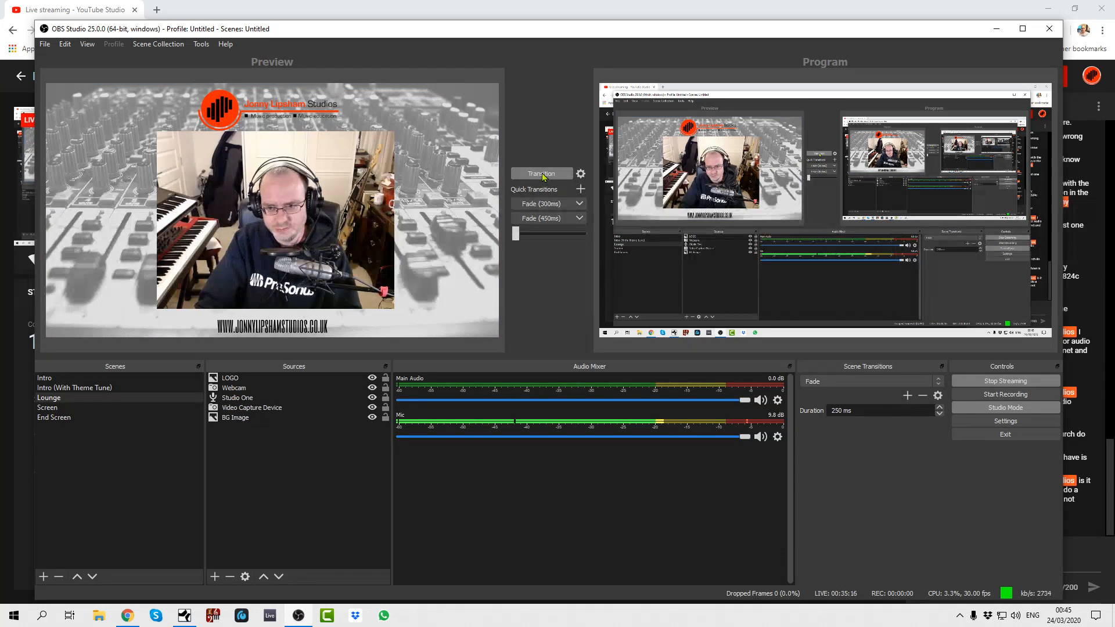
pyautogui.click(238, 418)
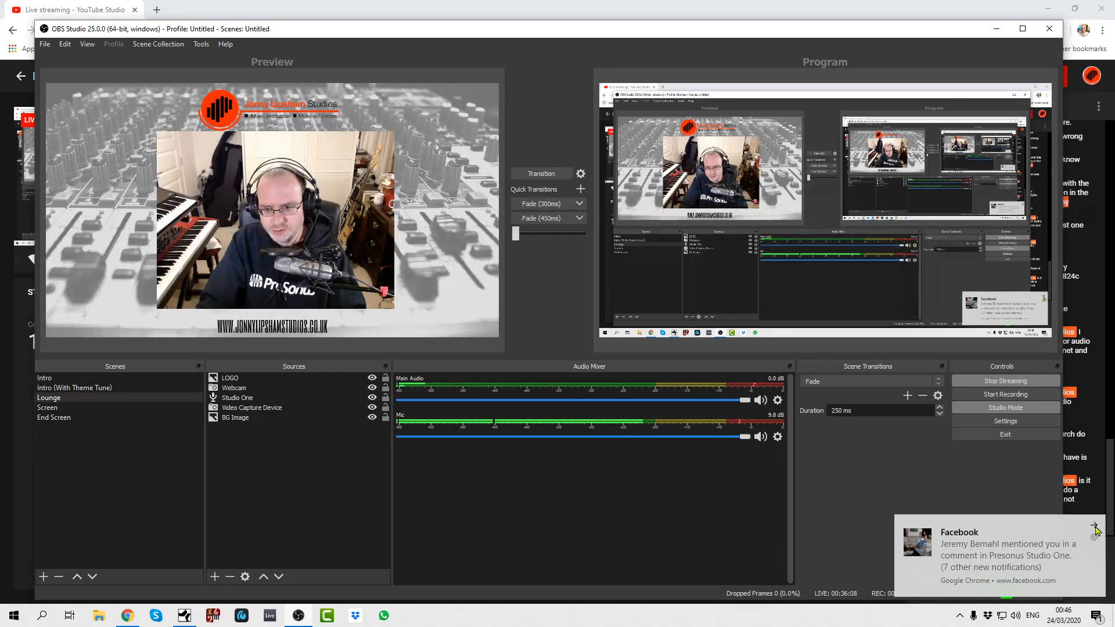
pyautogui.click(1094, 525)
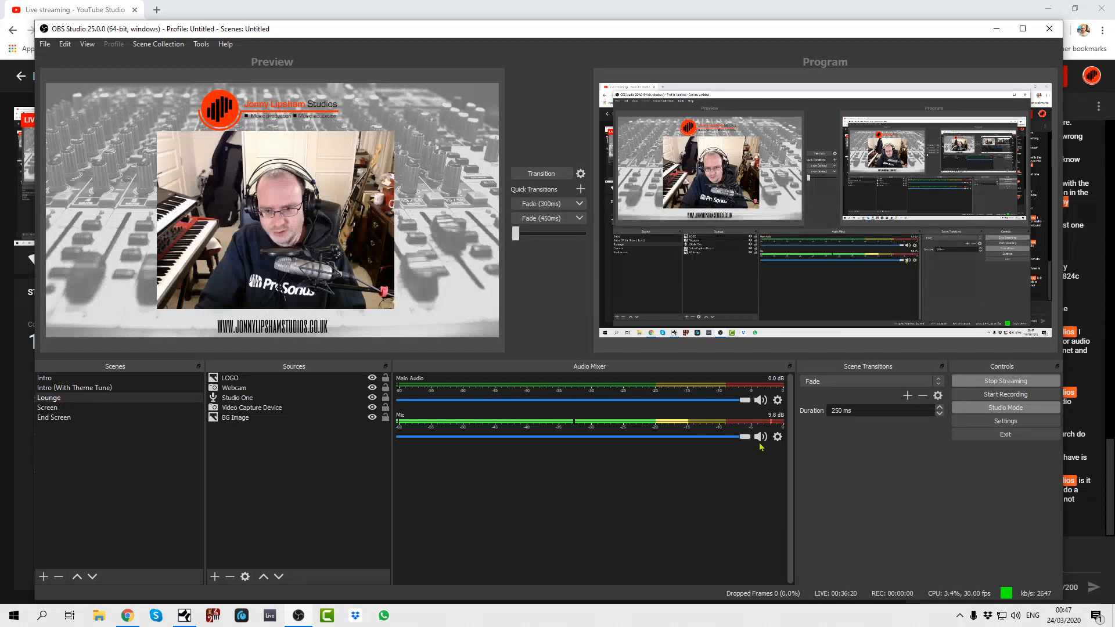
# - Turn Mono off and back on for the Mic in Advanced Audio Properties, close them and move OBS off the shared screen
pyautogui.click(778, 439)
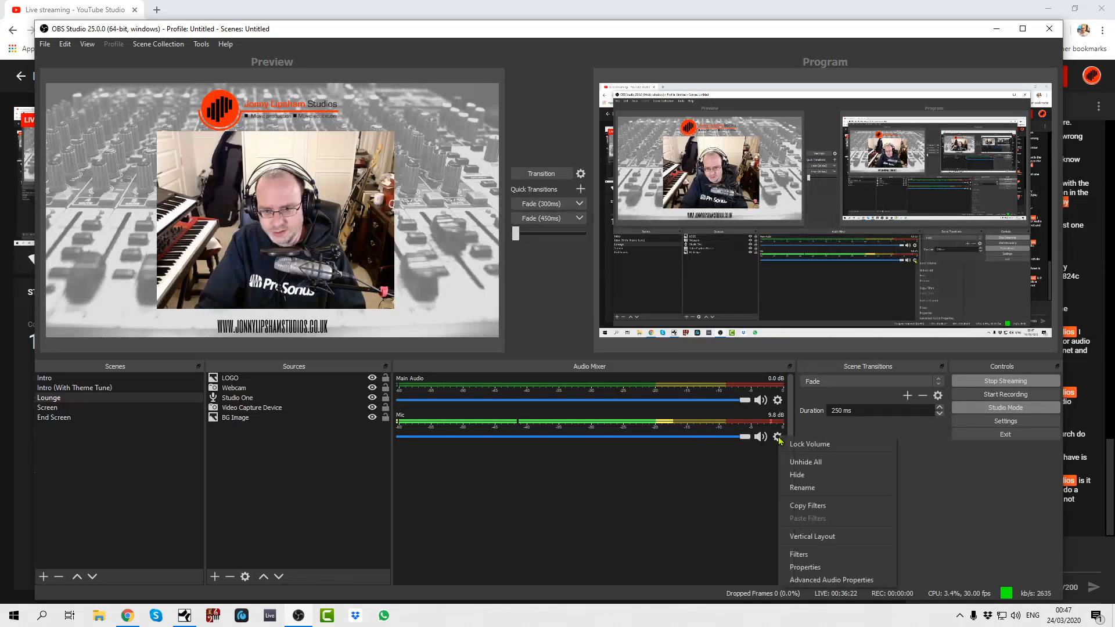
pyautogui.click(803, 580)
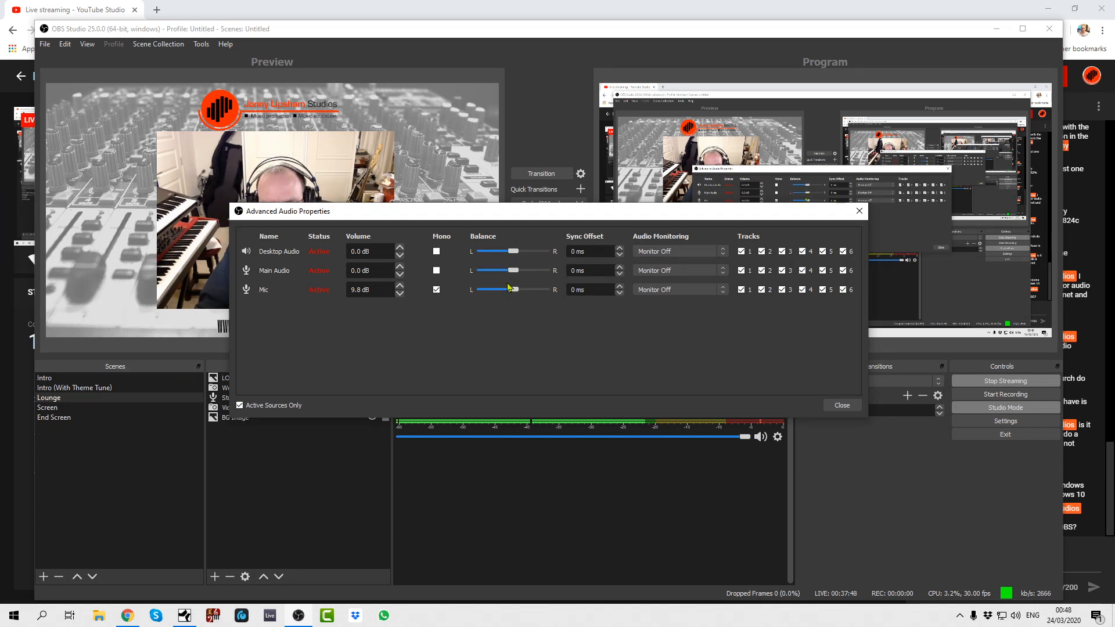
pyautogui.click(436, 290)
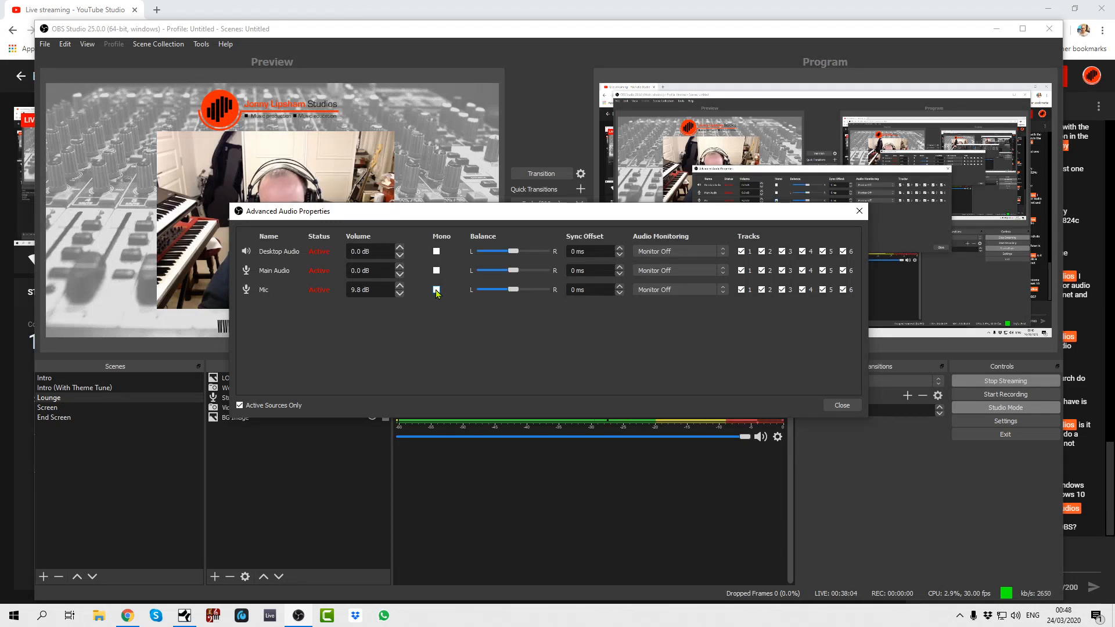
pyautogui.click(437, 290)
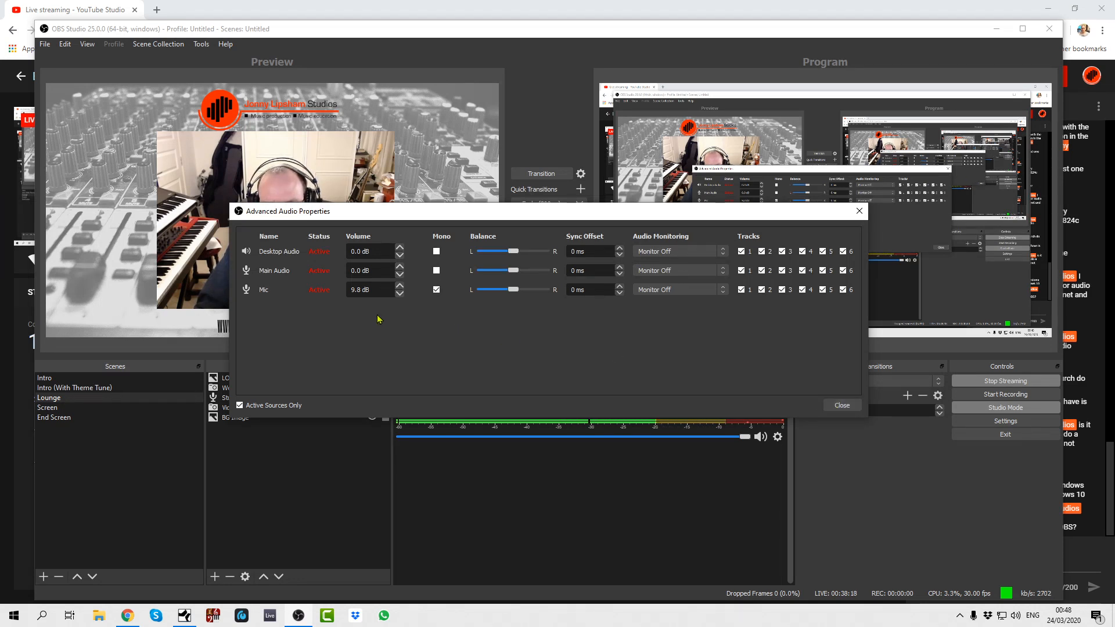
pyautogui.click(841, 406)
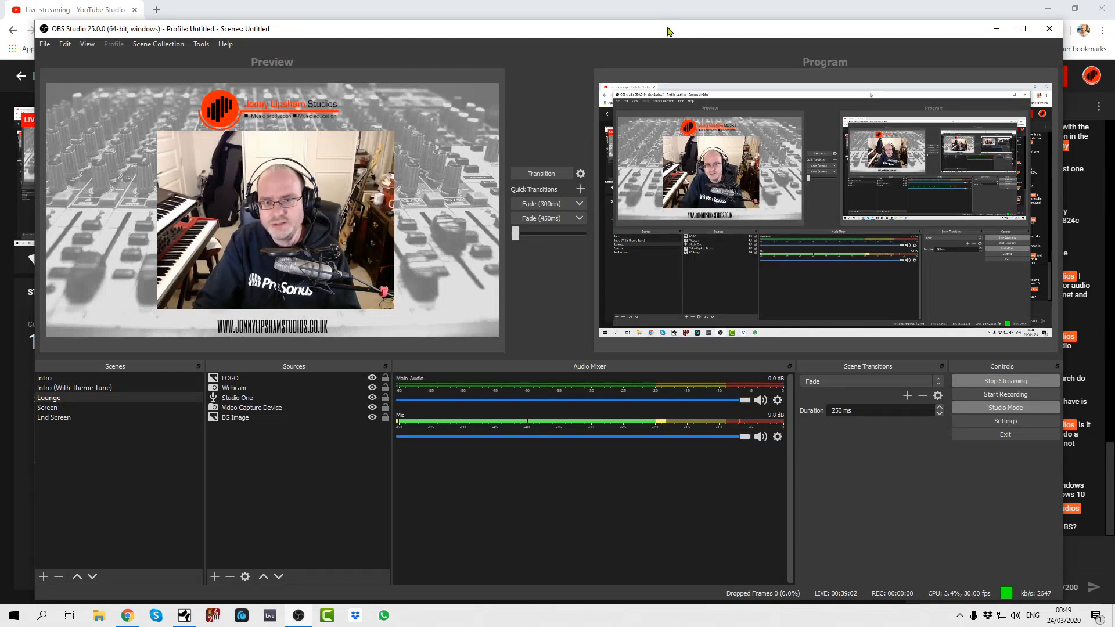
pyautogui.moveTo(669, 30); pyautogui.dragTo(0, 96)
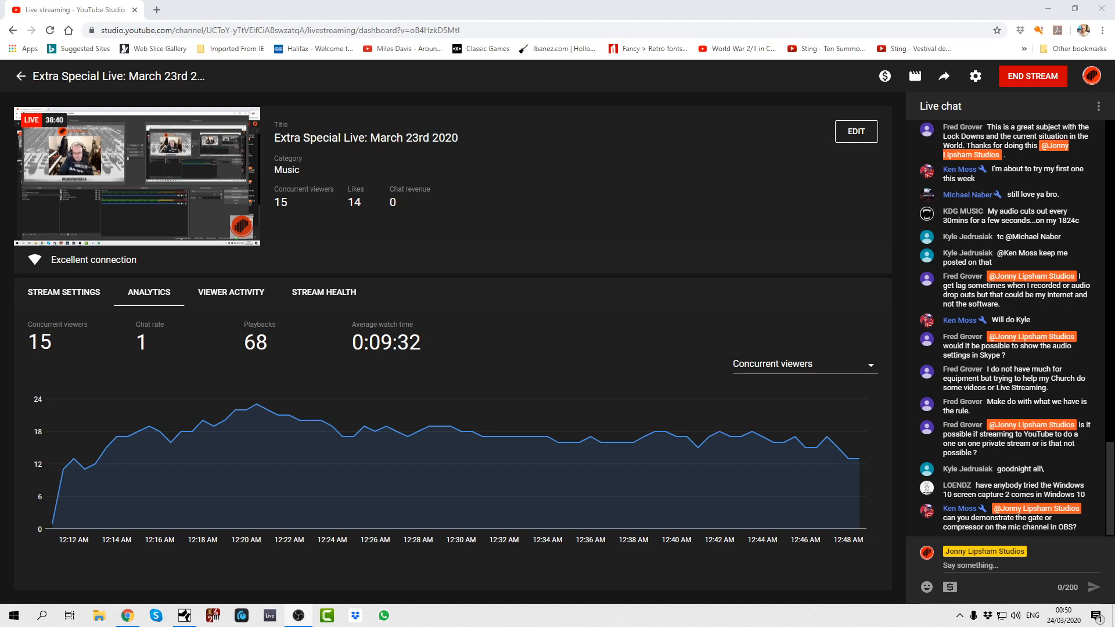
# - Bring OBS back onto the shared screen, look at the Mic source's device properties, and cancel without changes
pyautogui.moveTo(1, 6); pyautogui.dragTo(450, 22)
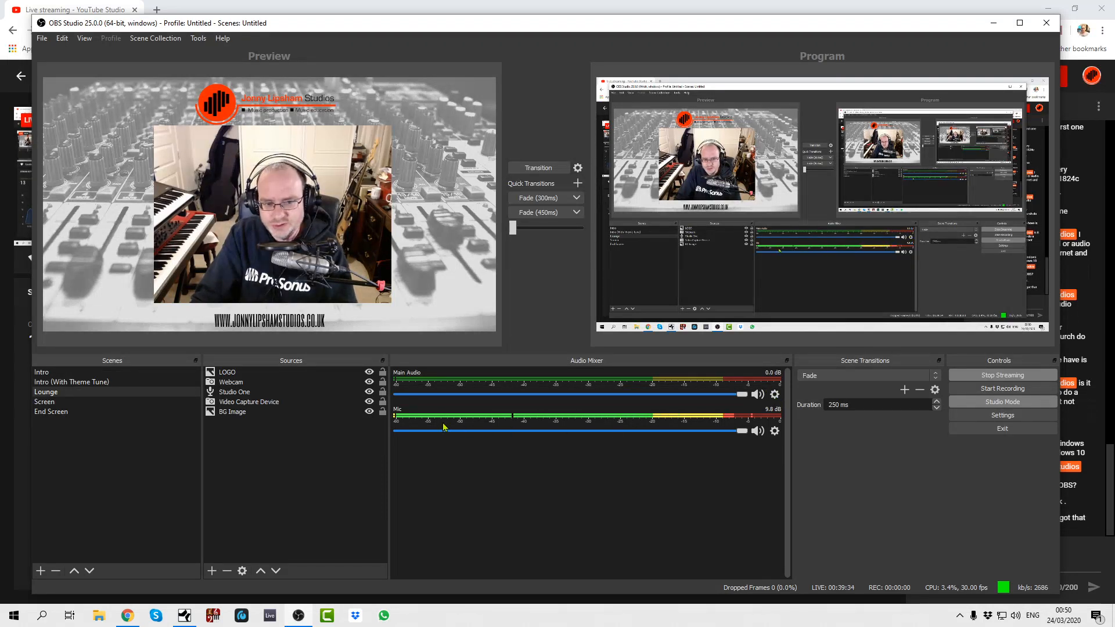
pyautogui.click(774, 432)
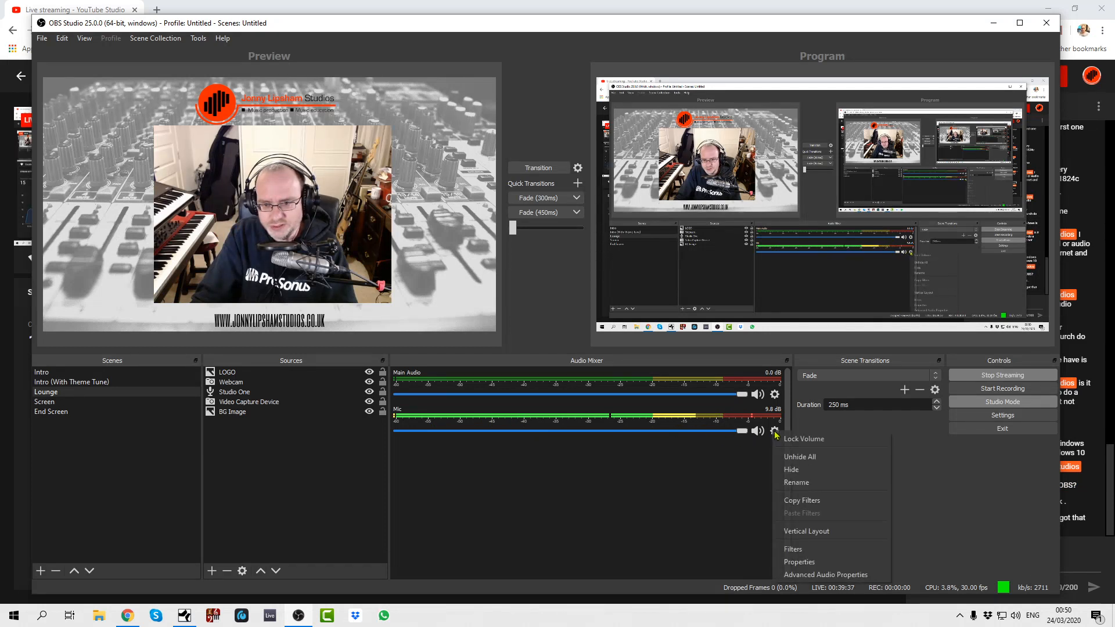
pyautogui.click(793, 563)
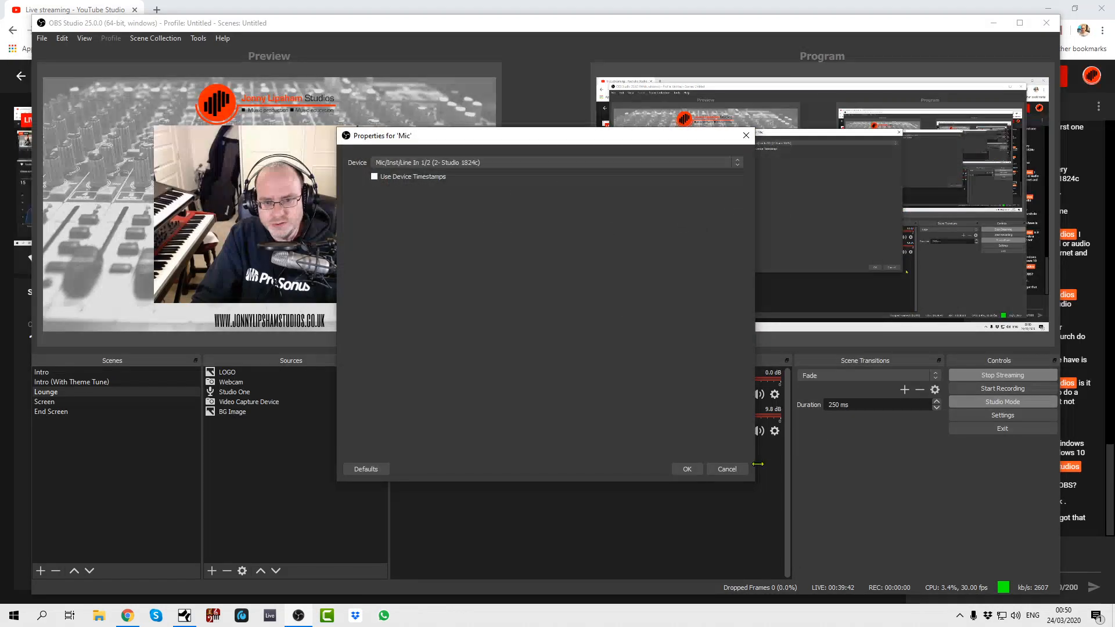
pyautogui.click(727, 468)
# - Examine the Mic's Expander filter and the available filter types, close the filters window and move OBS off the shared screen
pyautogui.click(774, 431)
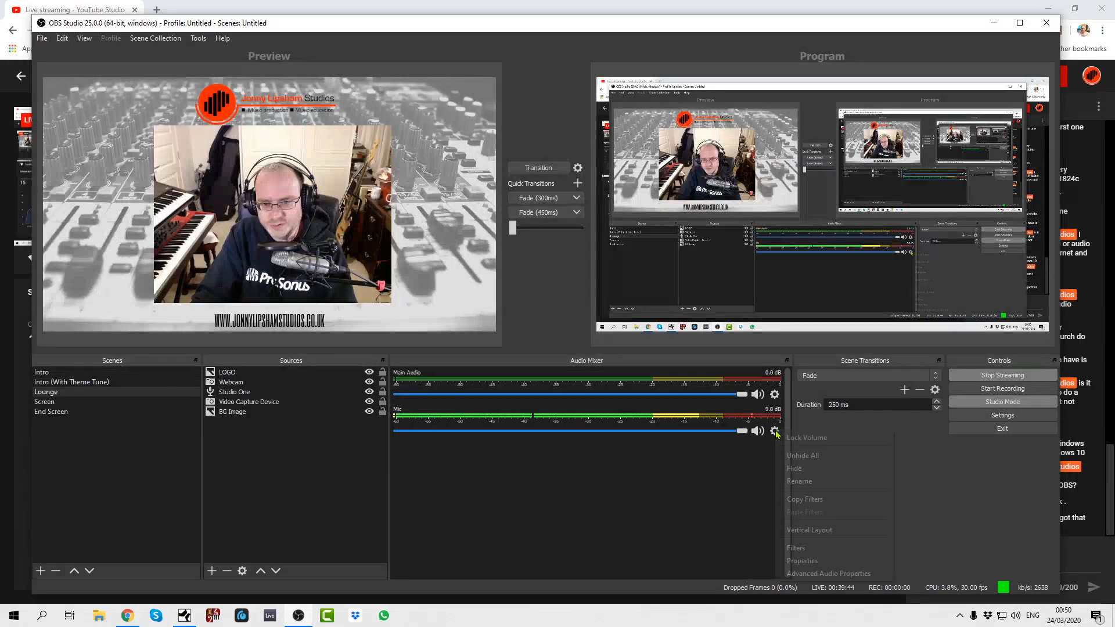
pyautogui.click(789, 547)
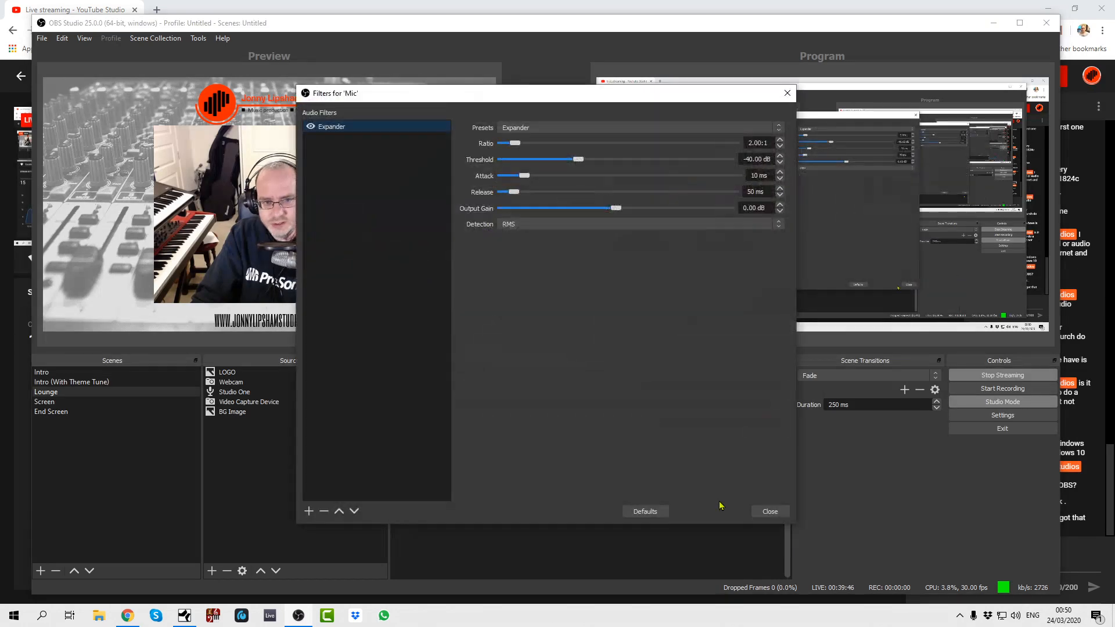
pyautogui.moveTo(505, 91); pyautogui.dragTo(492, 125)
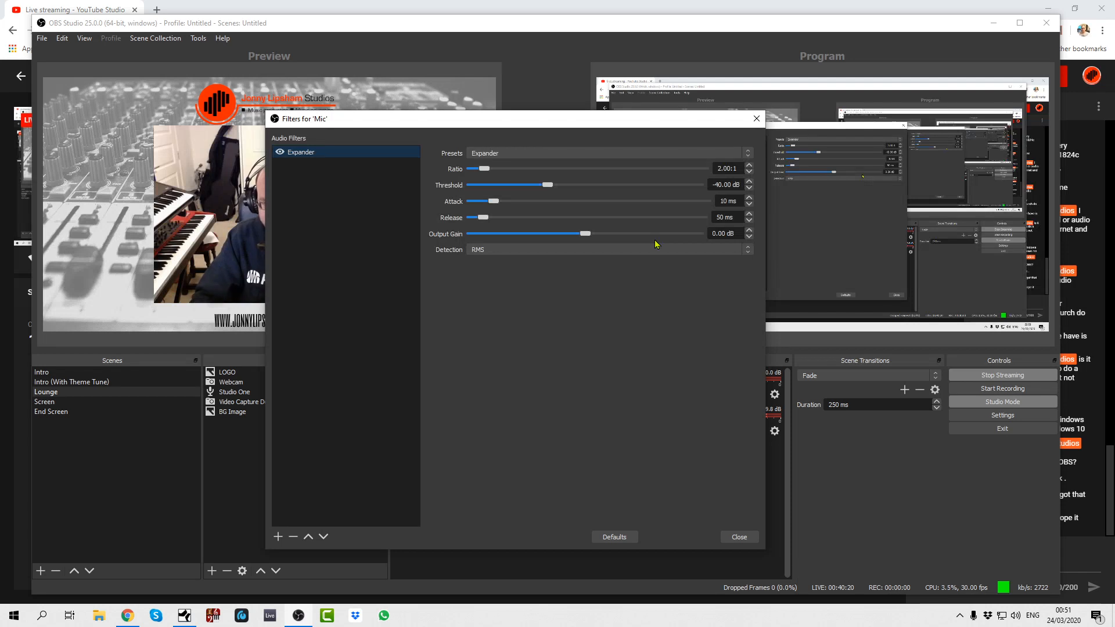
pyautogui.click(277, 539)
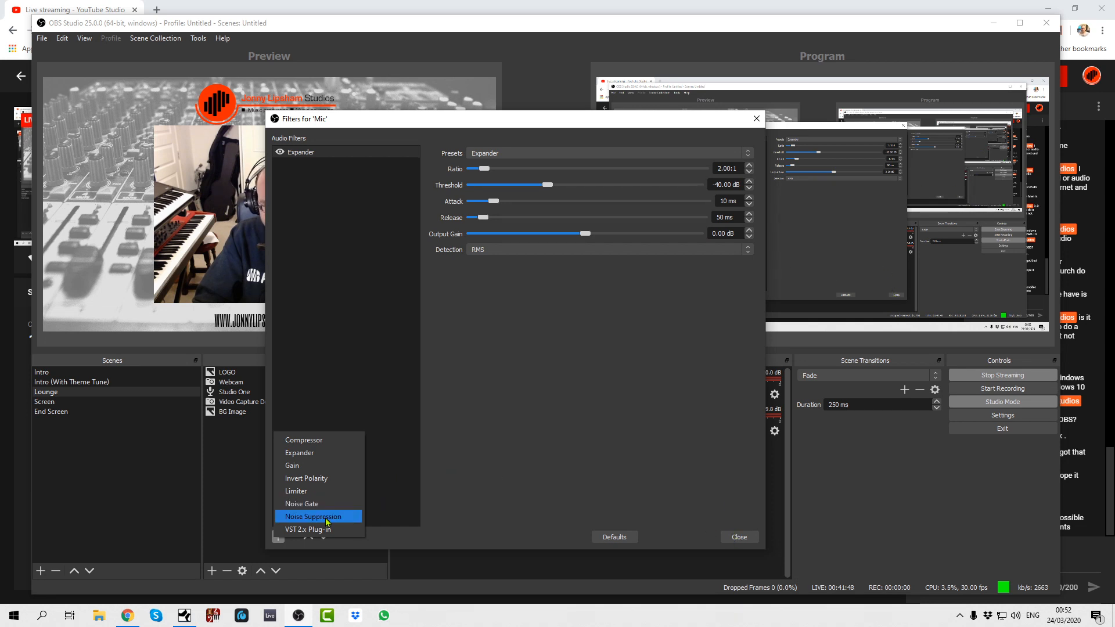
pyautogui.click(736, 537)
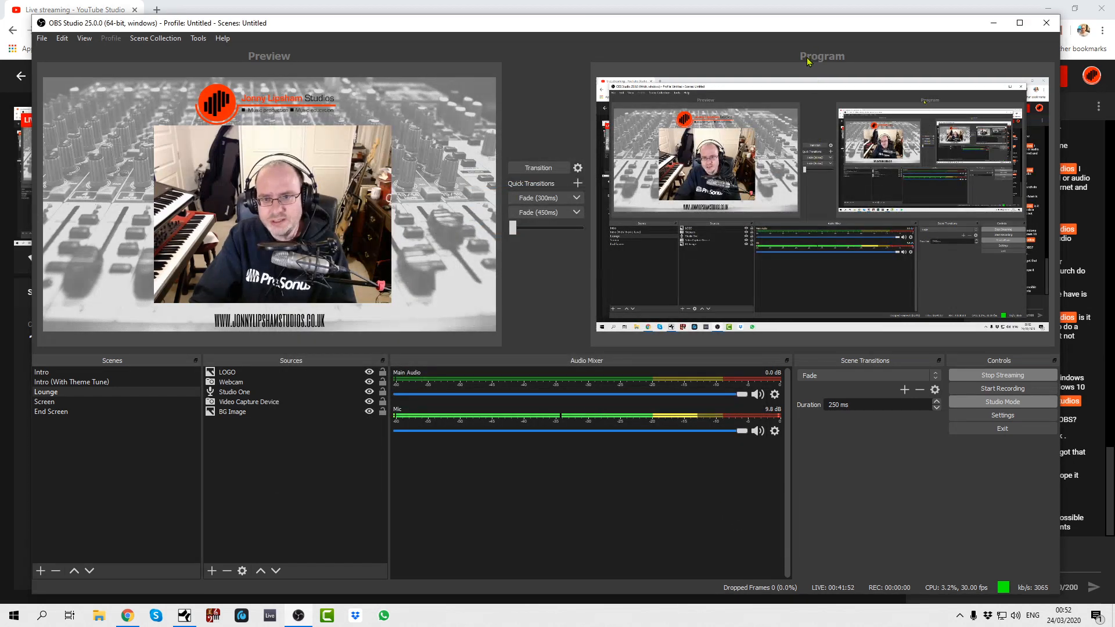
pyautogui.moveTo(802, 30); pyautogui.dragTo(0, 142)
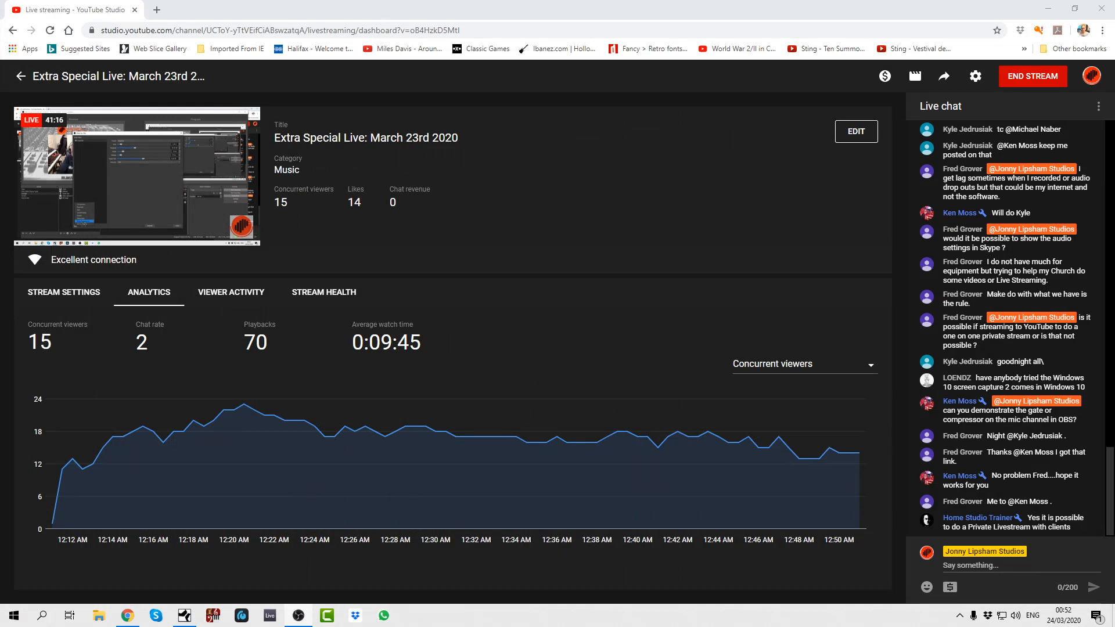
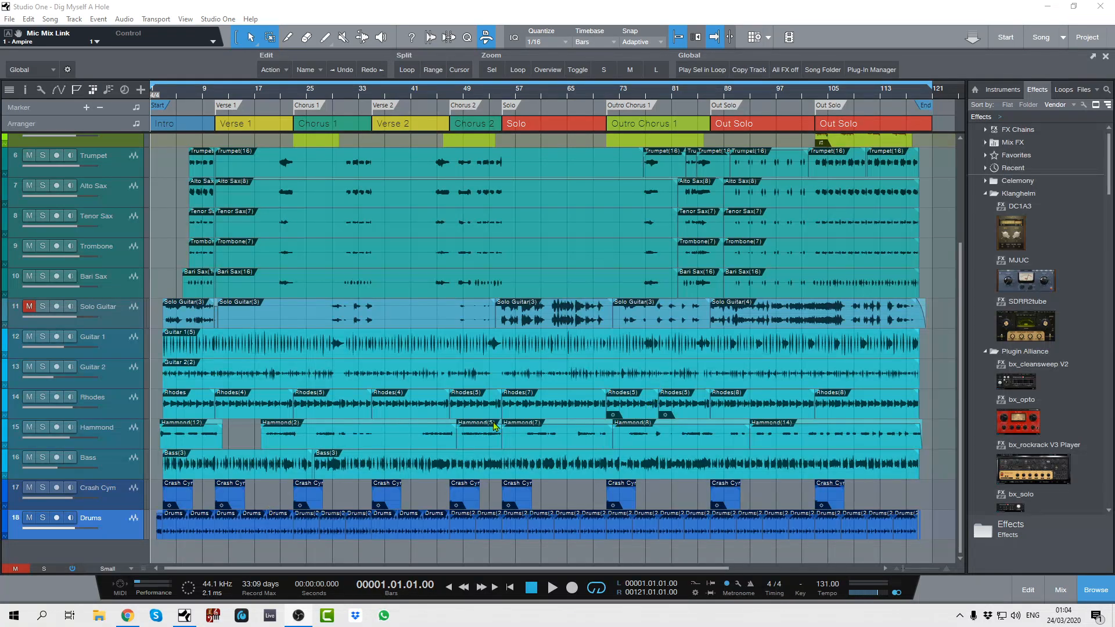
# - Switch to the YouTube Studio live dashboard in Chrome, read the live chat, and return to Studio One
pyautogui.click(128, 616)
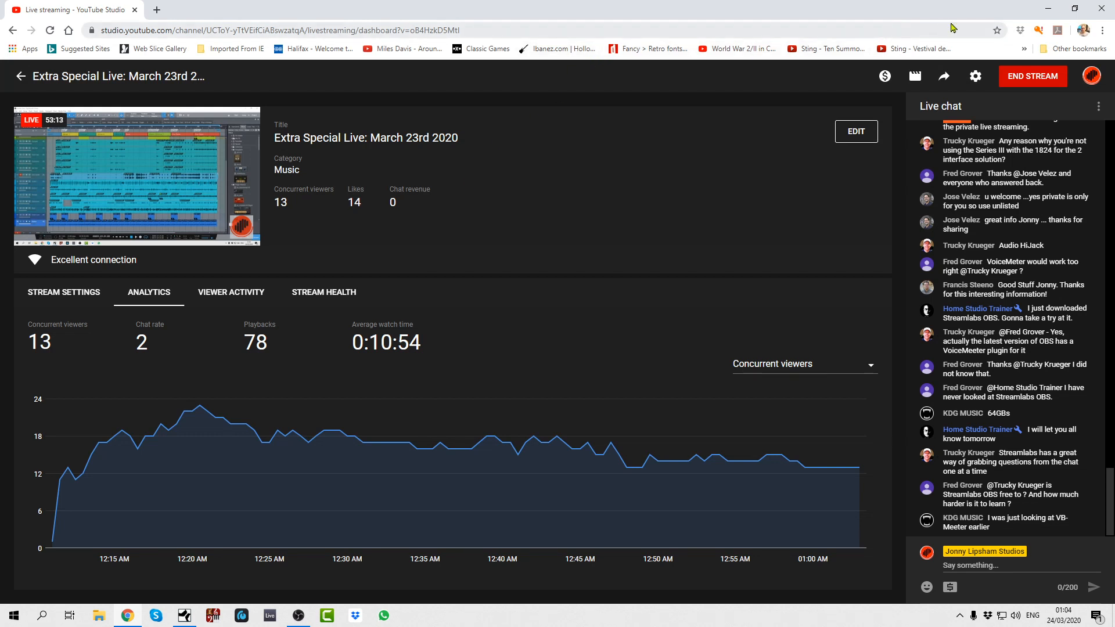
pyautogui.click(184, 616)
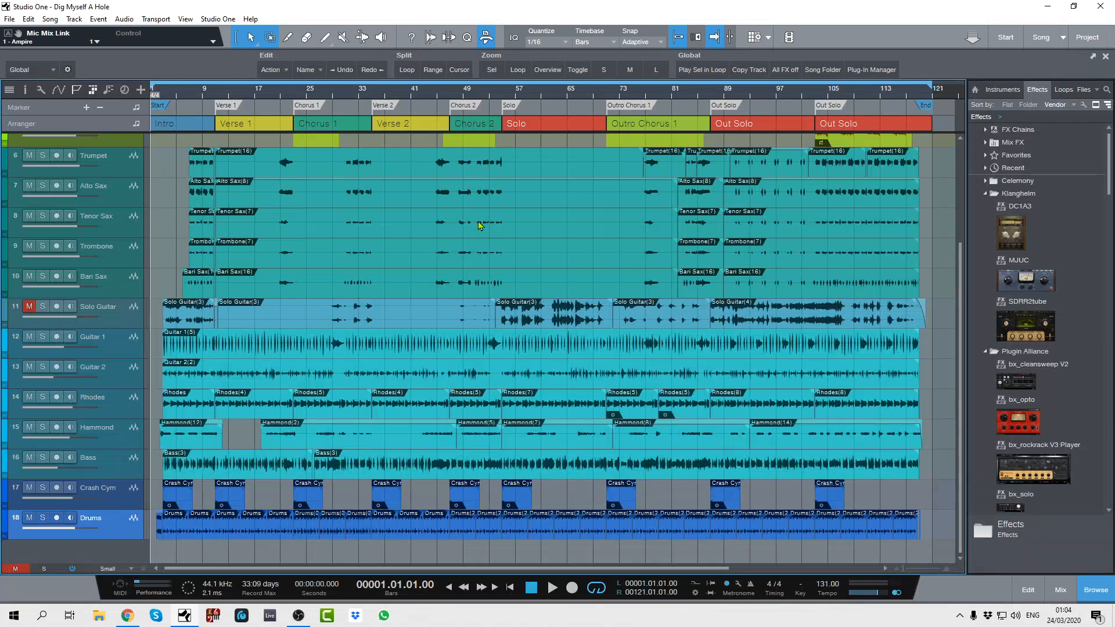
# - Show the mixer console, hide its channel list, examine the input channels, then hide the inputs and close the console
pyautogui.press('F3')
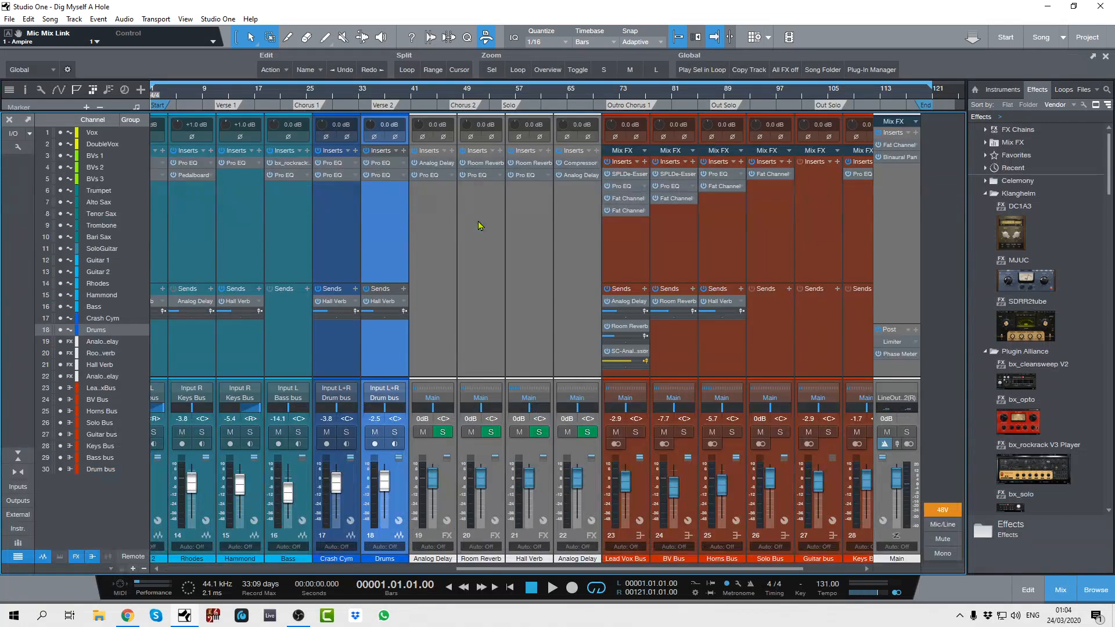
pyautogui.click(13, 557)
pyautogui.click(22, 487)
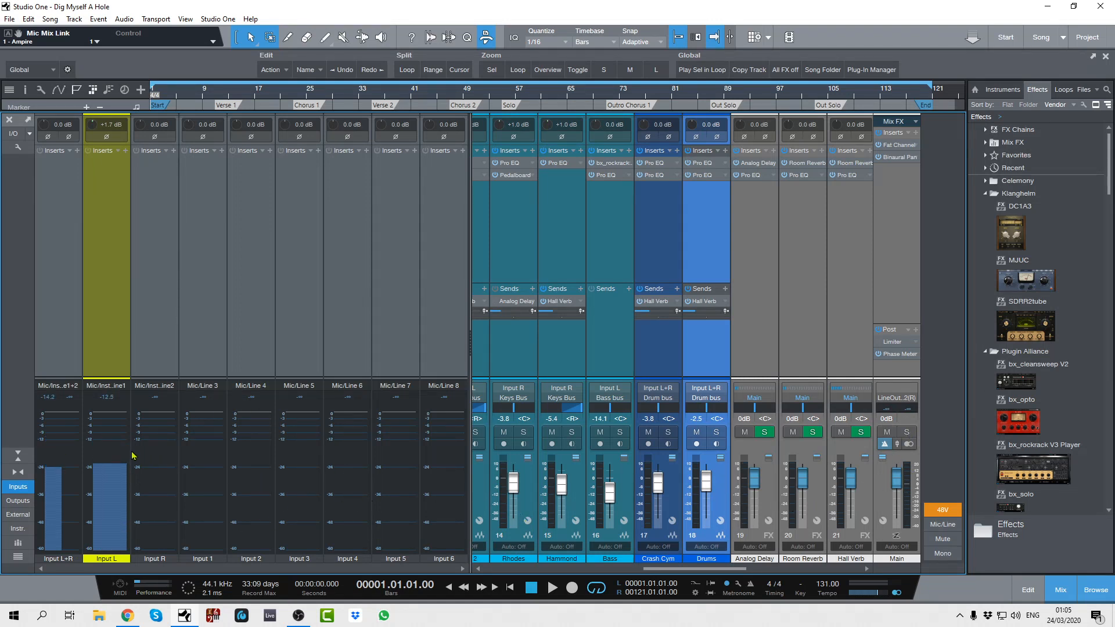
pyautogui.click(18, 485)
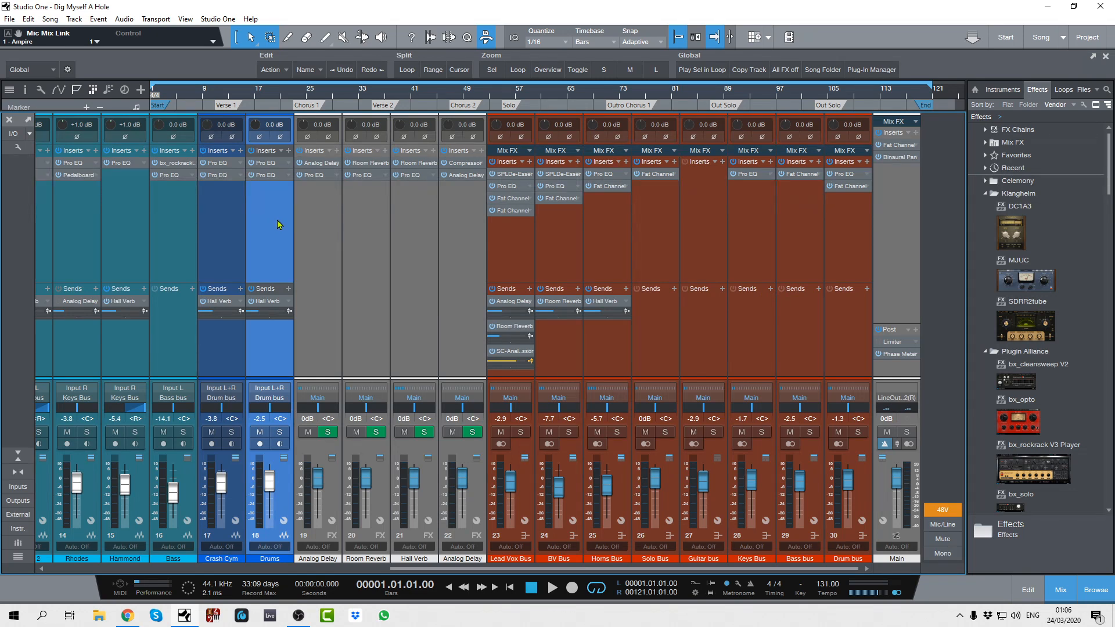
pyautogui.press('F3')
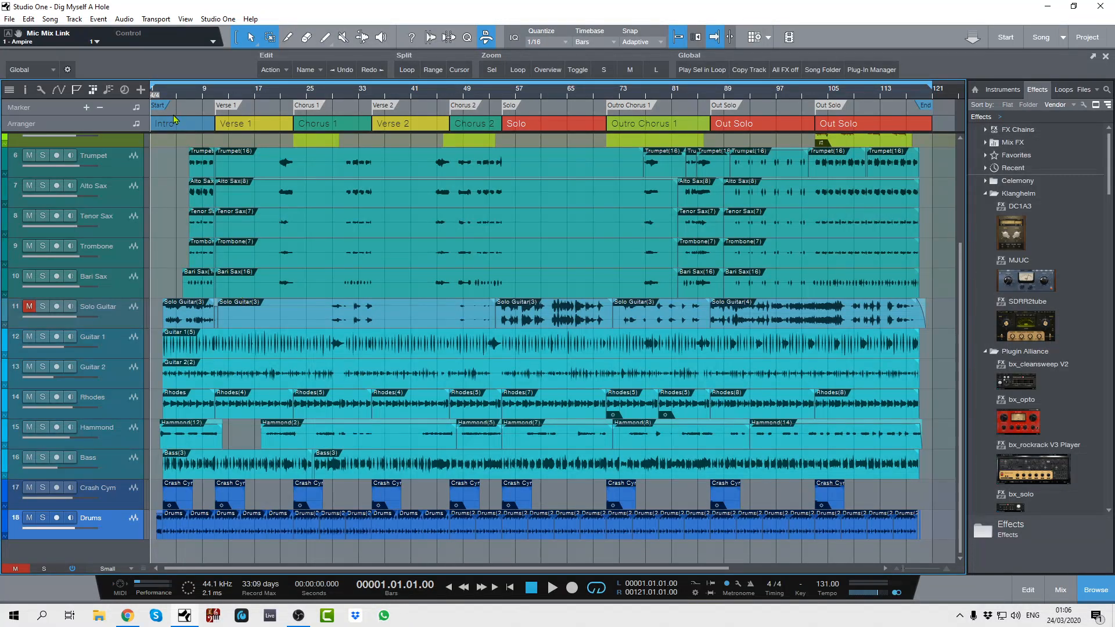
# - Play the song's intro from the start, stop playback, and unmute the Solo Guitar track
pyautogui.press('space')
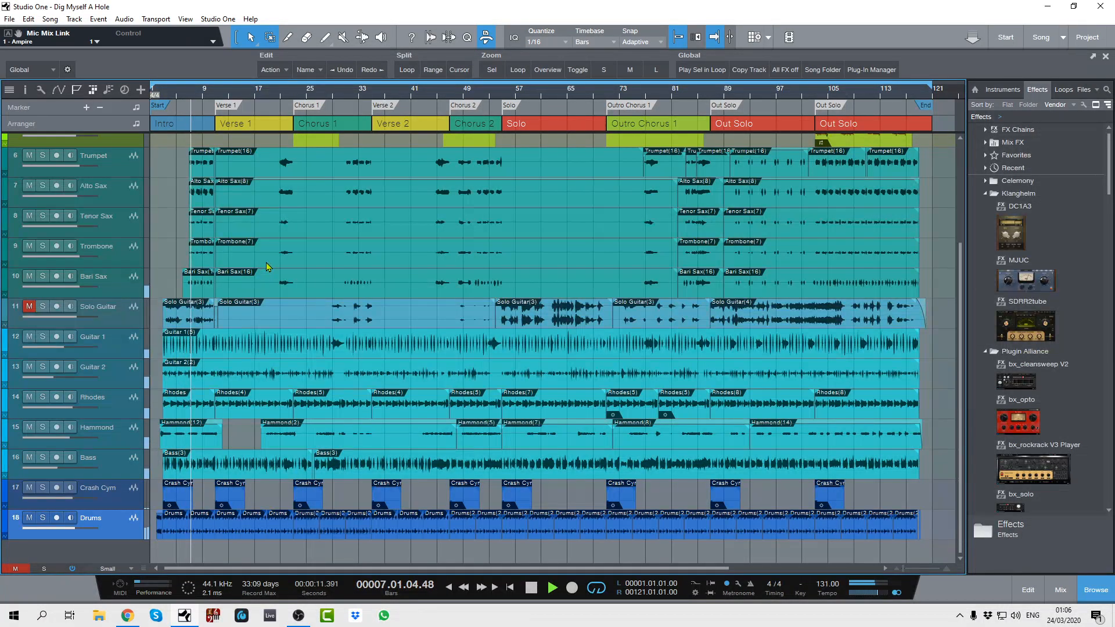
pyautogui.press('space')
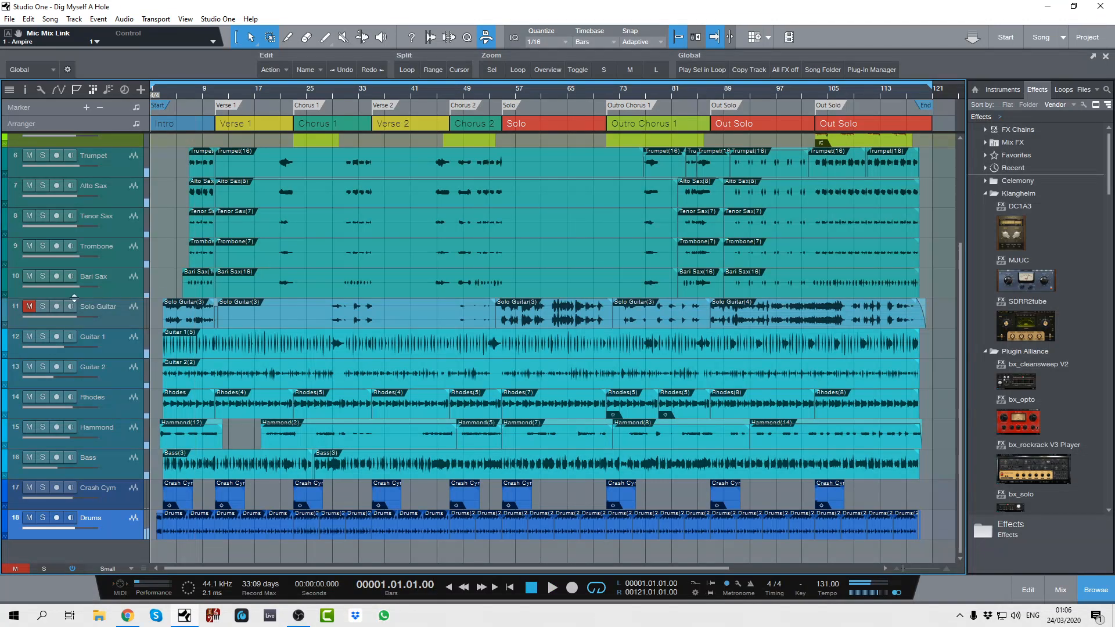
pyautogui.click(29, 306)
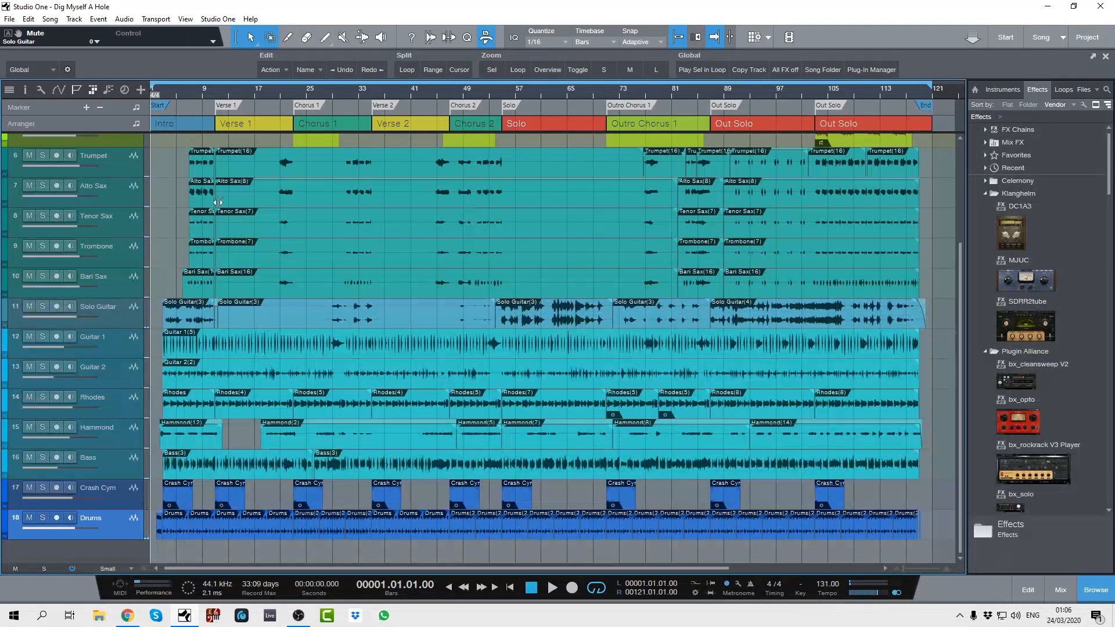